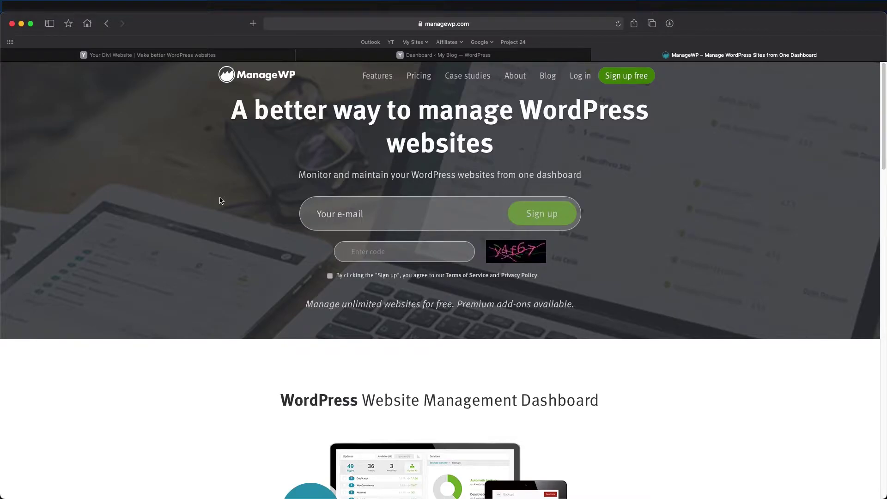
# Open ManageWP's pricing page and review the free add-ons and the per-website premium add-on prices
pyautogui.click(419, 77)
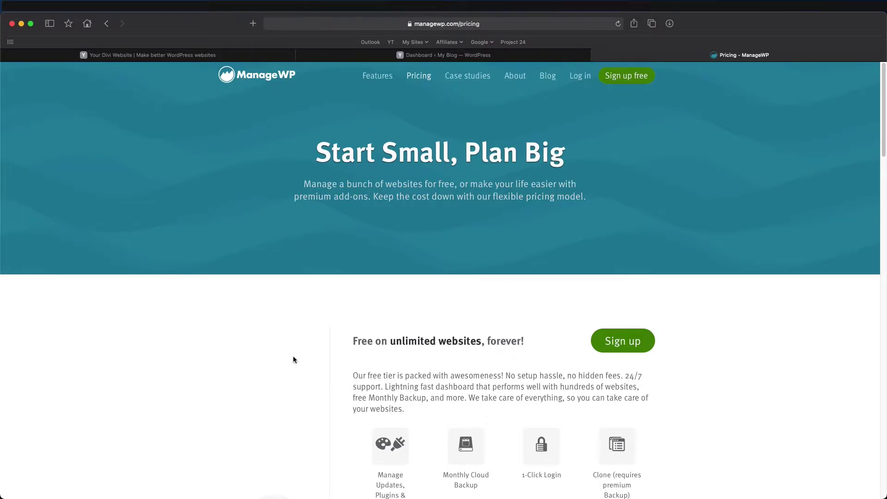
pyautogui.scroll(-3, 314, 357)
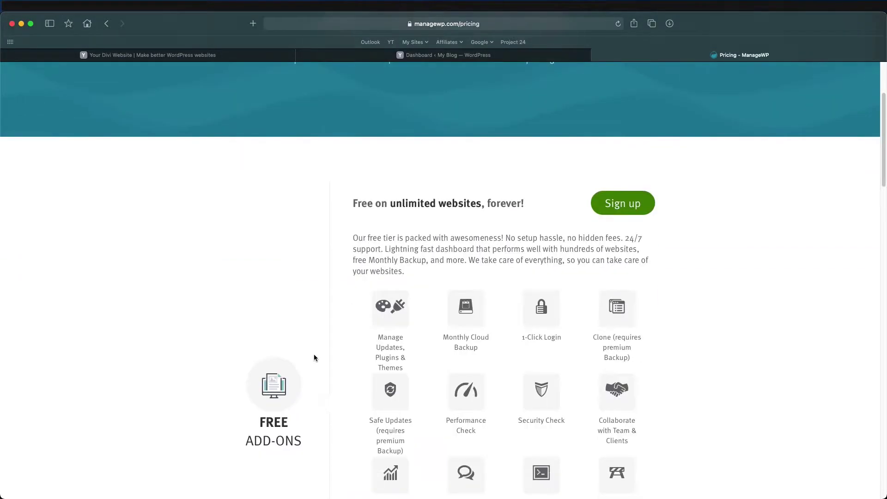
pyautogui.scroll(-2, 314, 357)
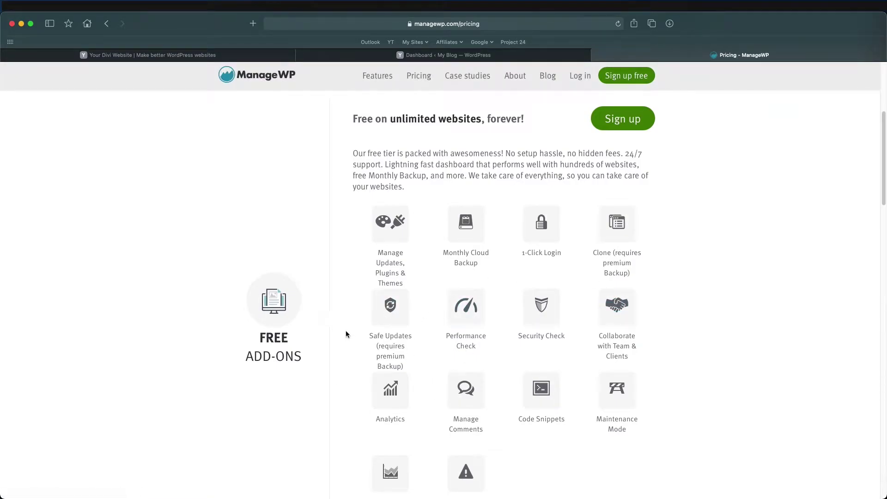
pyautogui.scroll(-1, 323, 376)
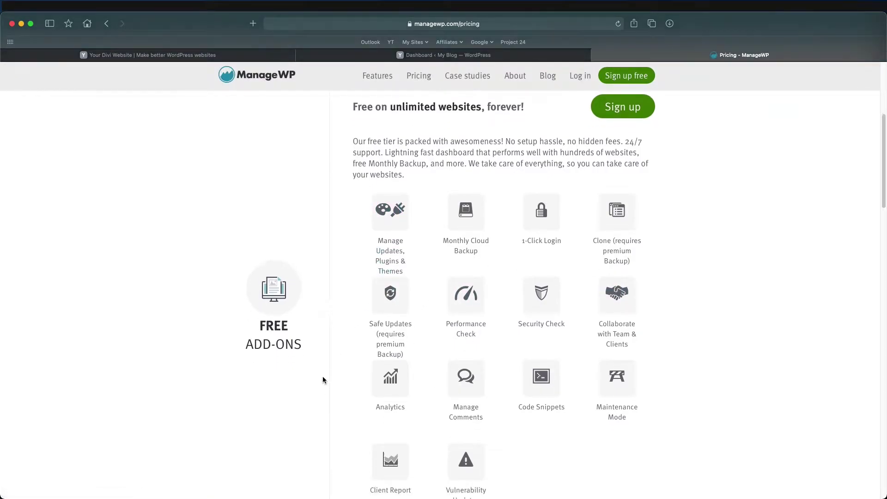
pyautogui.scroll(-10, 323, 377)
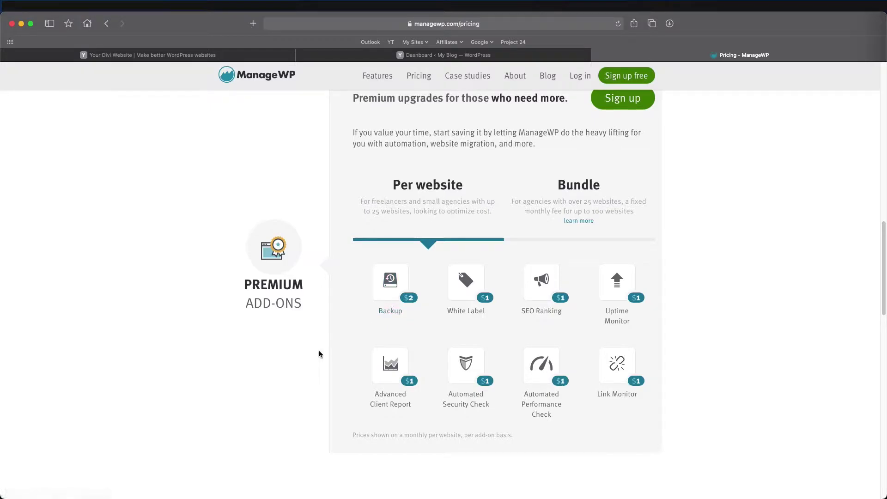
pyautogui.scroll(5, 343, 385)
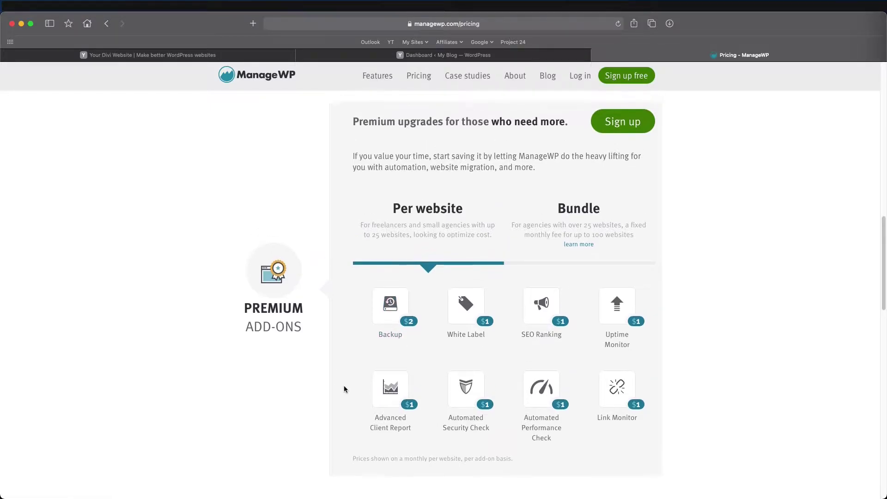
pyautogui.scroll(10, 343, 385)
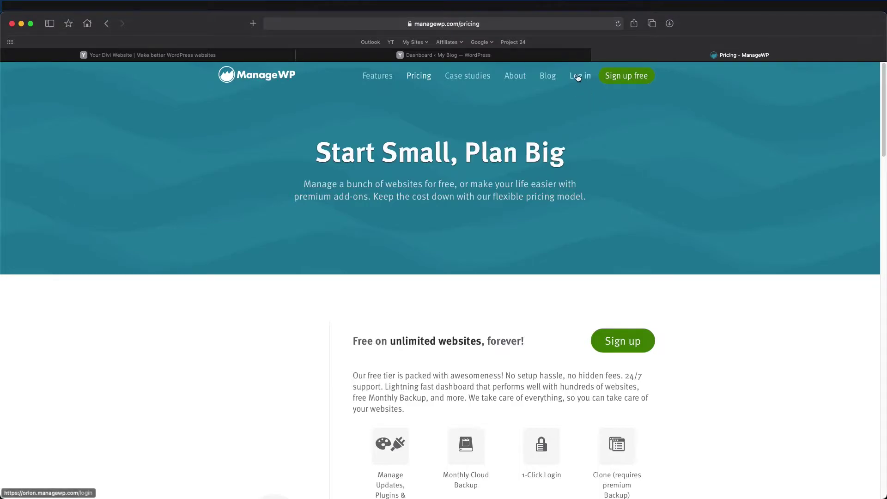
# Log in to the ManageWP account and look over the quick actions on the existing website cards
pyautogui.click(579, 76)
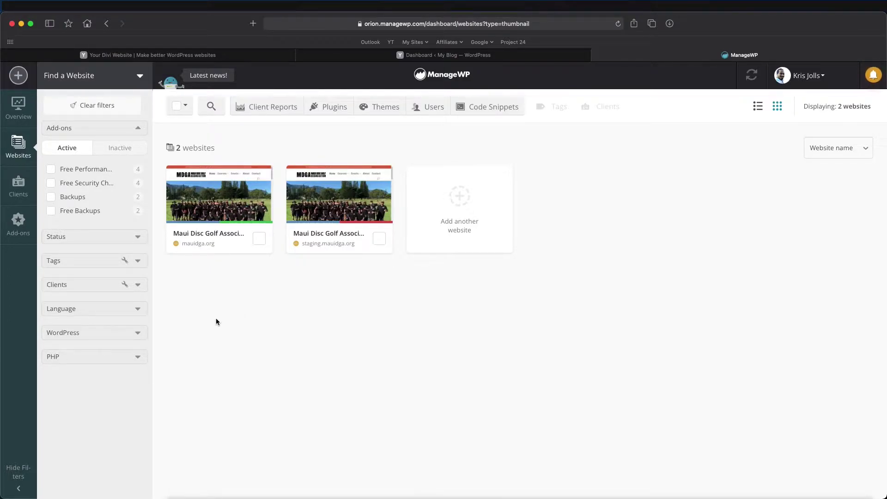
pyautogui.moveTo(217, 198)
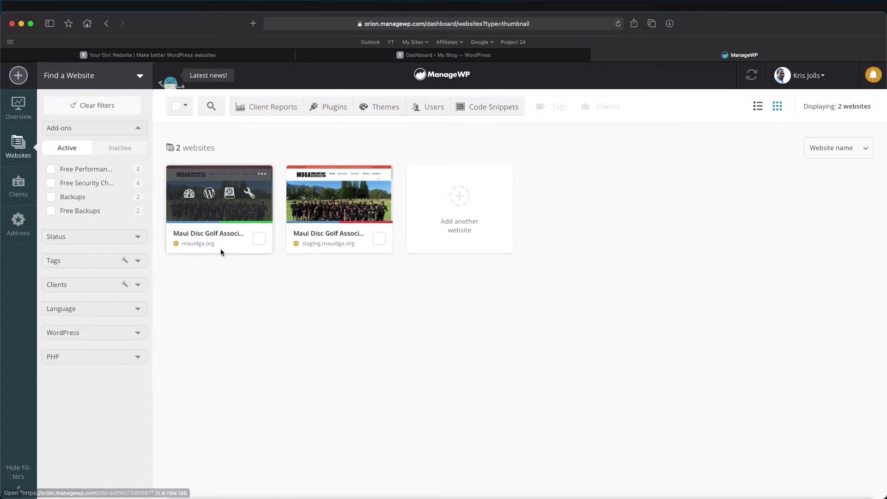
pyautogui.moveTo(218, 245)
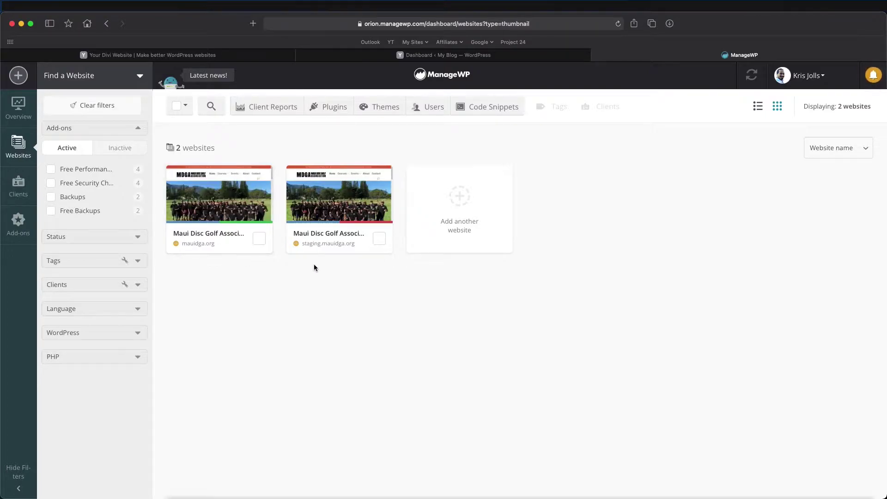
pyautogui.moveTo(323, 248)
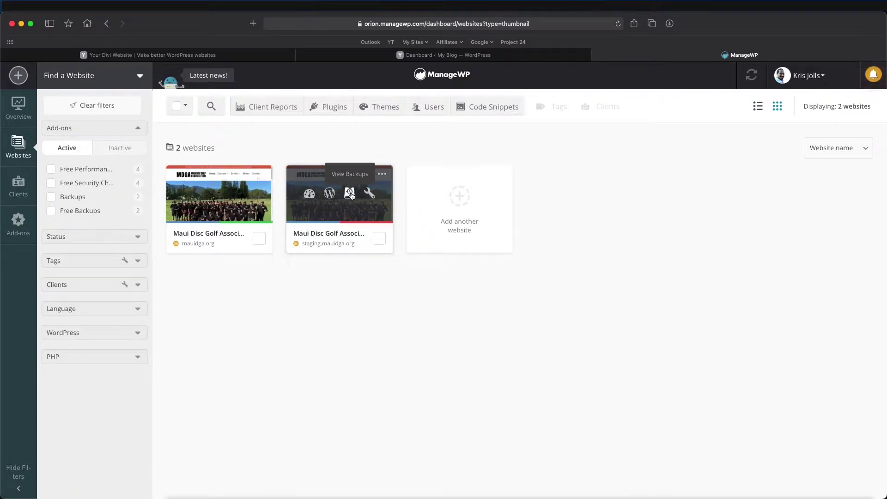
pyautogui.moveTo(270, 206)
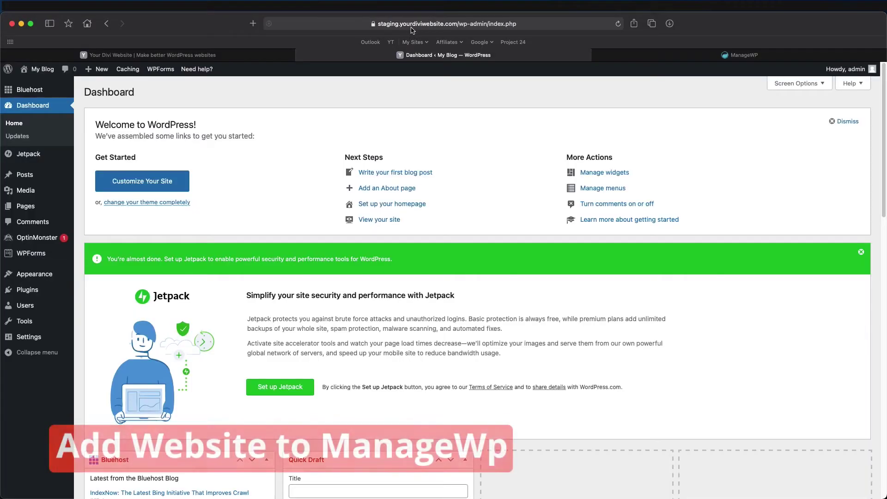
pyautogui.click(632, 57)
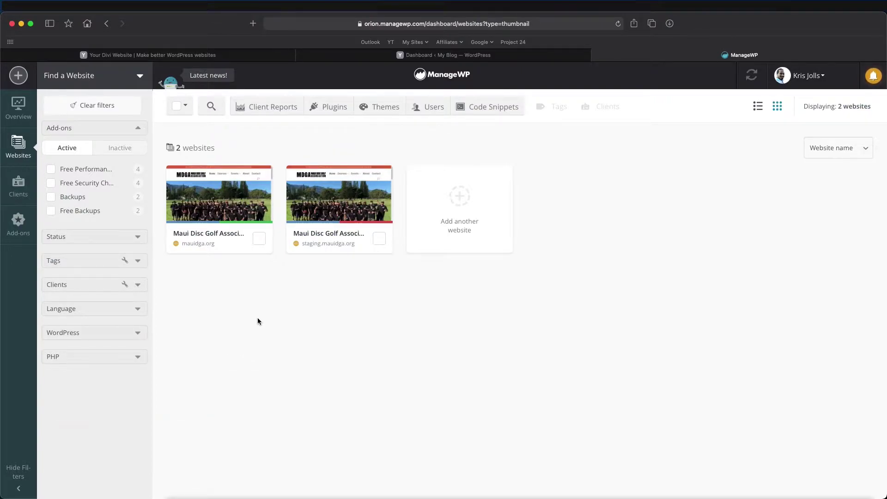
pyautogui.click(463, 207)
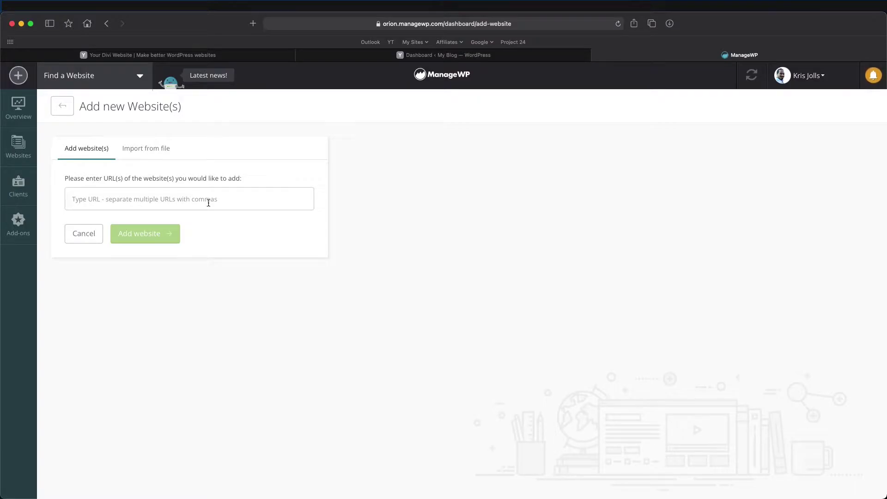
pyautogui.write('https://yourdiviwebsite.com')
pyautogui.click(162, 238)
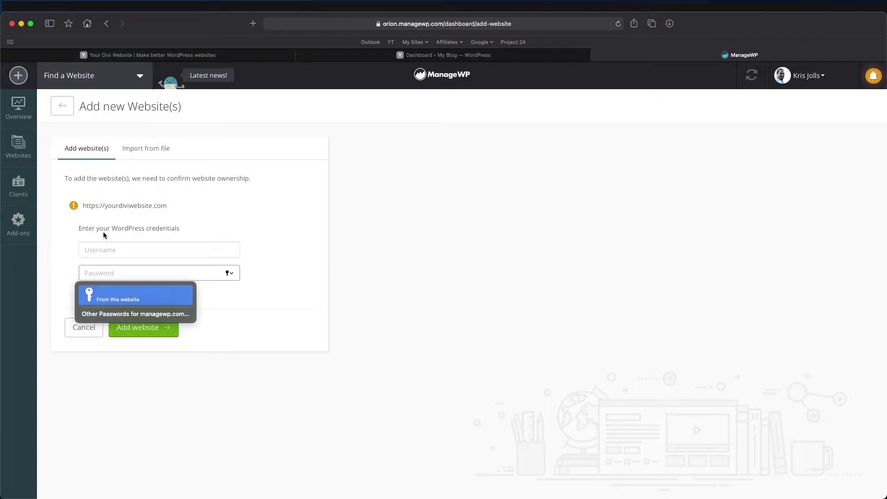
# Try to verify site ownership with the saved WordPress username and password, and switch to verification by connection key
pyautogui.click(114, 301)
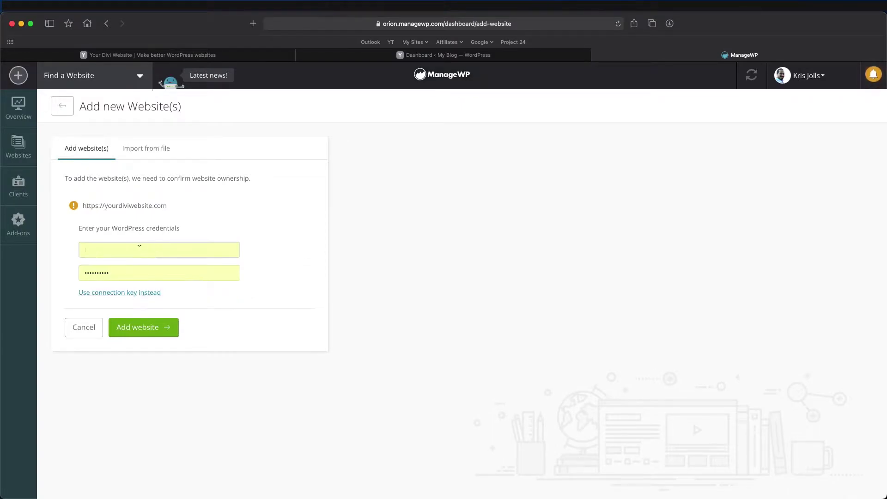
pyautogui.click(141, 328)
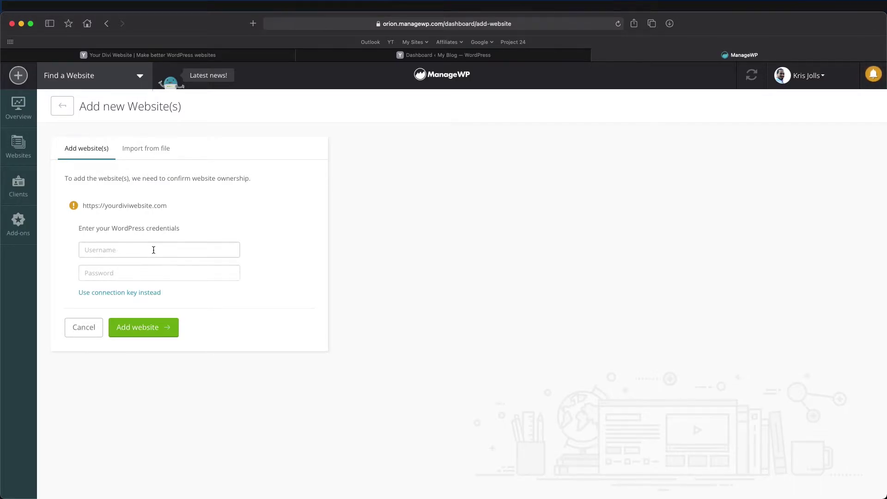
pyautogui.click(155, 295)
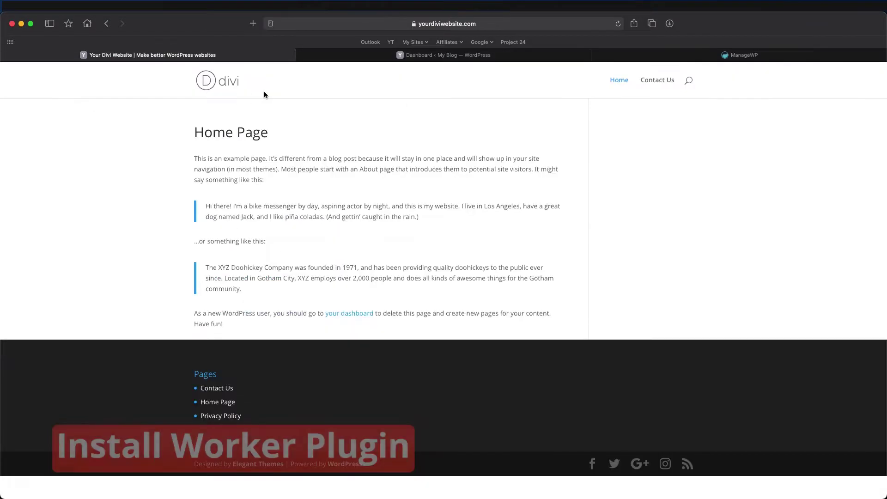
# In the yourdiviwebsite.com WordPress admin, search new plugins for "managewp" and install and activate ManageWP Worker
pyautogui.click(499, 26)
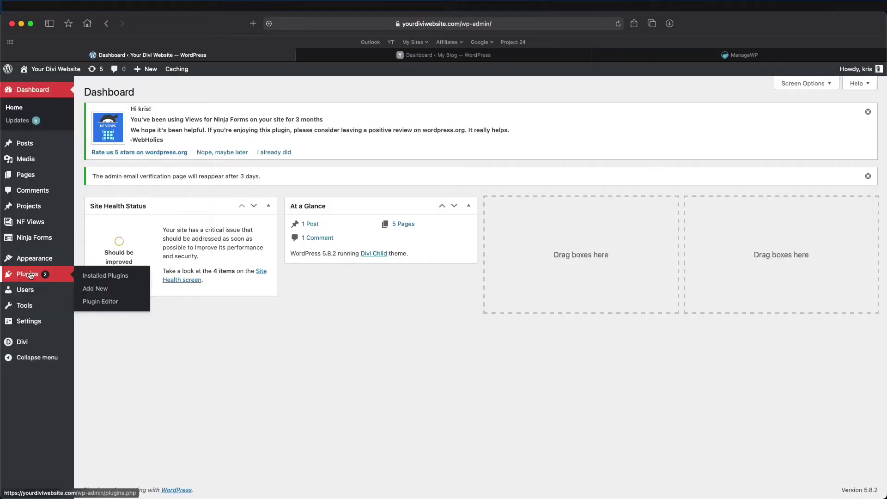
pyautogui.click(29, 274)
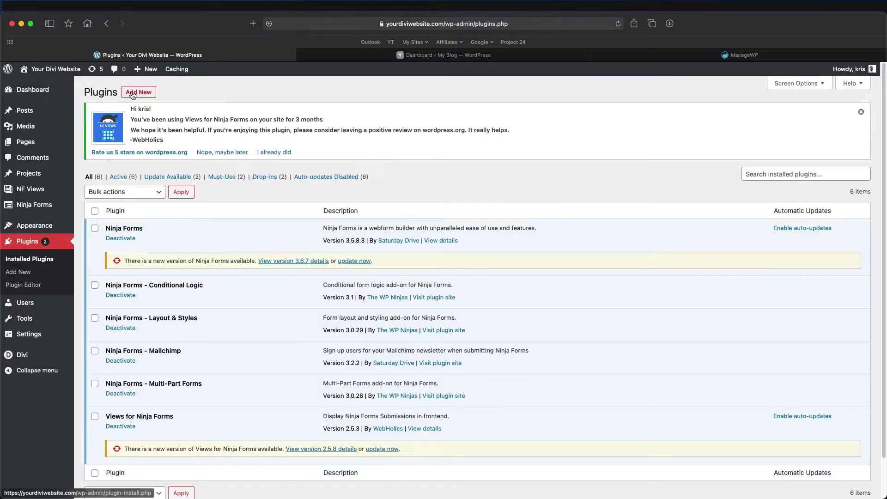
pyautogui.click(133, 92)
pyautogui.click(761, 179)
pyautogui.write('managewp')
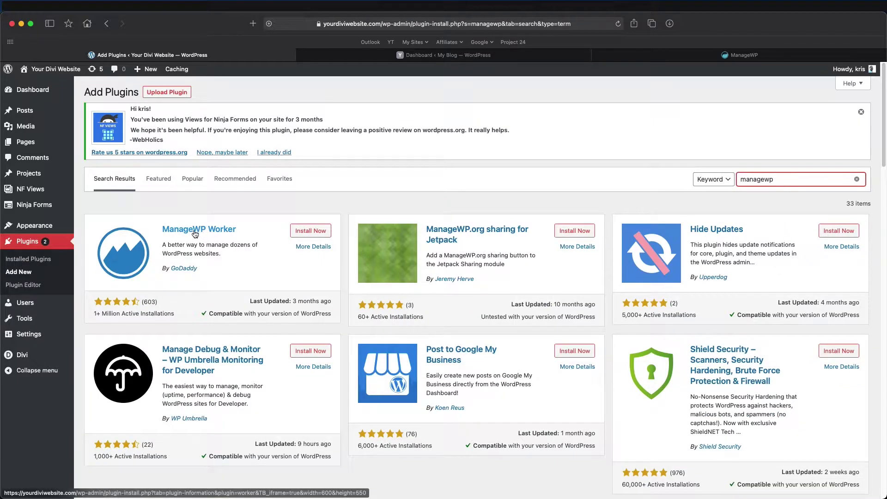
pyautogui.click(313, 230)
pyautogui.click(317, 233)
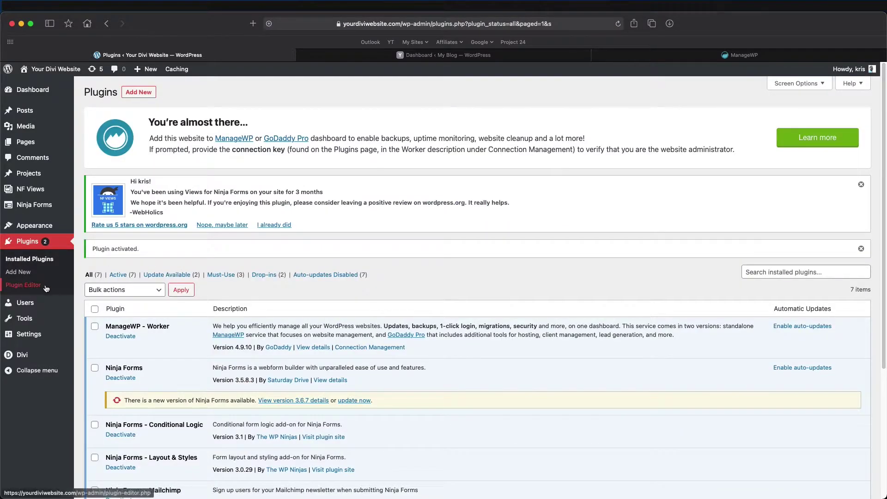
# Copy the connection key from the ManageWP Worker plugin's Connection Management dialog and close the dialog
pyautogui.moveTo(29, 340)
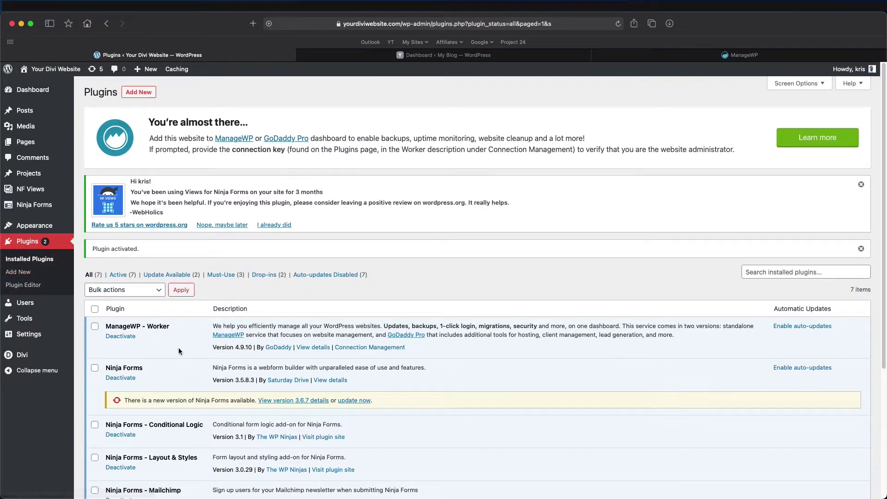
pyautogui.click(349, 347)
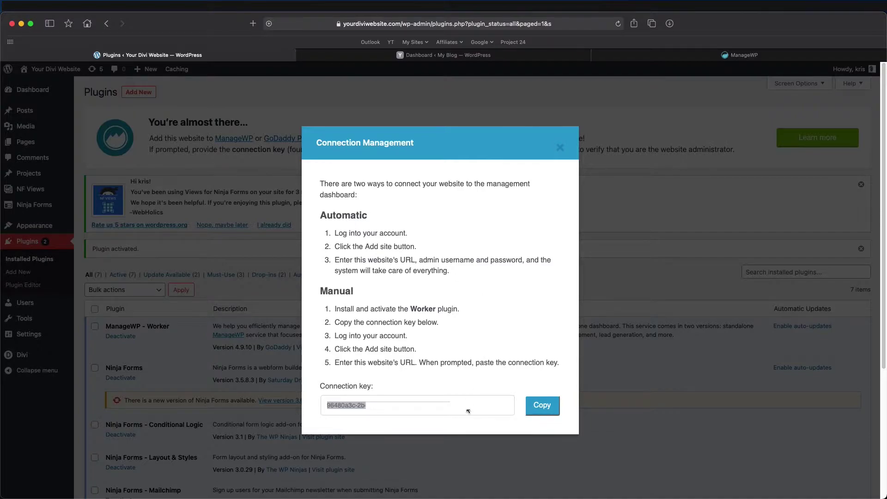
pyautogui.click(541, 405)
pyautogui.click(559, 146)
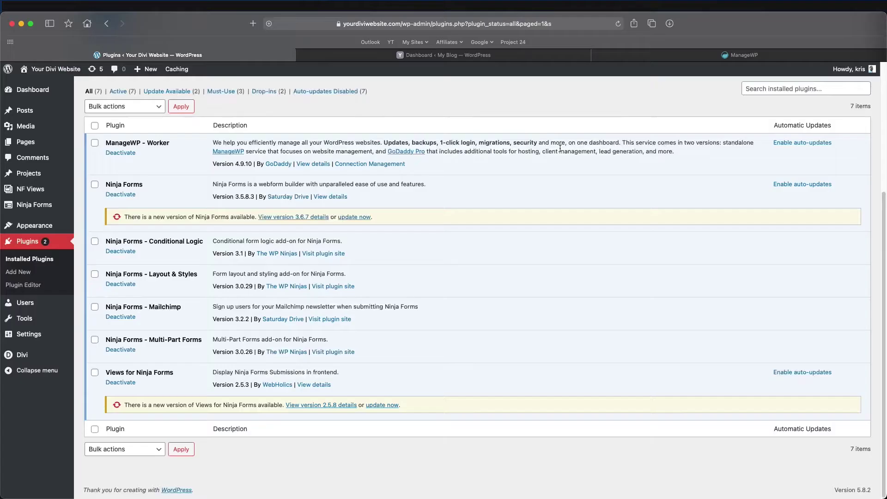
# Back in ManageWP, paste the connection key for yourdiviwebsite.com and add the website
pyautogui.click(672, 56)
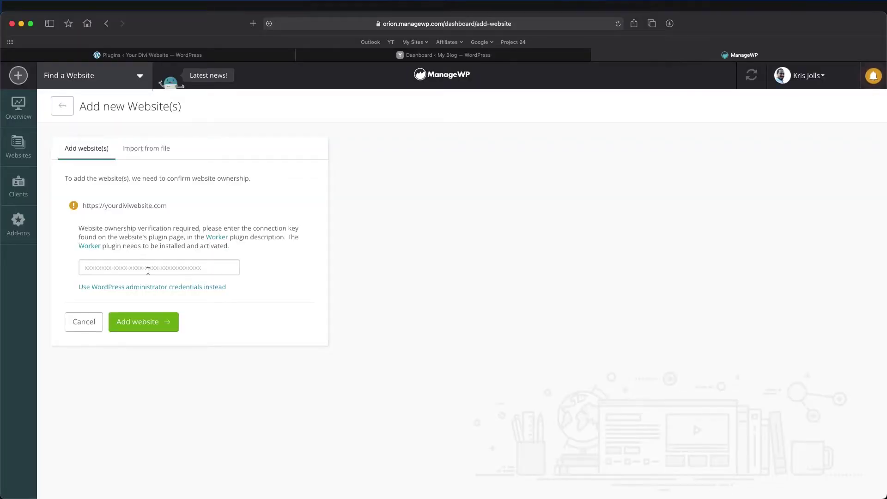
pyautogui.click(147, 270)
pyautogui.press('super+v')
pyautogui.click(159, 321)
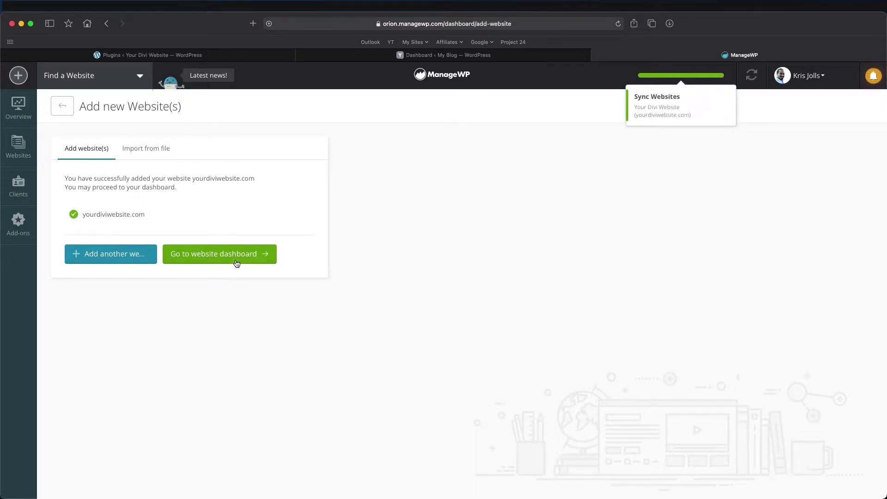
# Open the new website's ManageWP dashboard and check its available theme and plugin updates
pyautogui.click(203, 255)
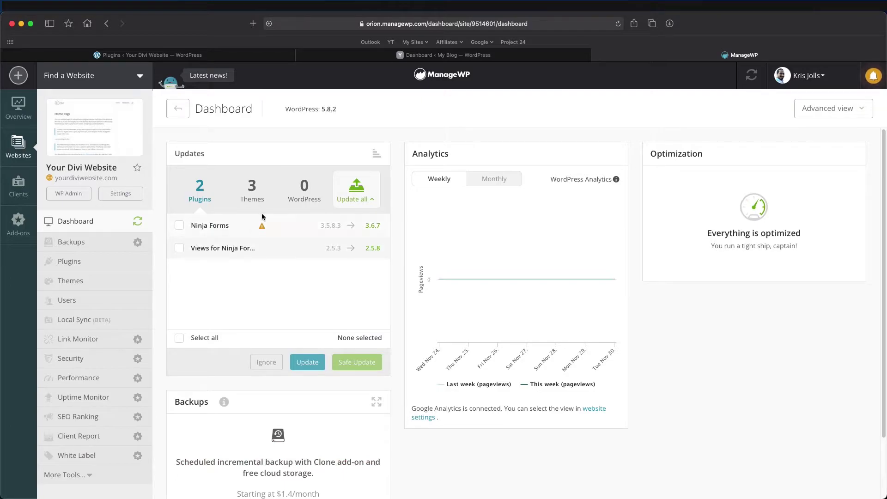
pyautogui.click(252, 198)
pyautogui.click(184, 194)
# Activate the Premium Backups add-on for Your Divi Website and close the confirmation
pyautogui.click(105, 242)
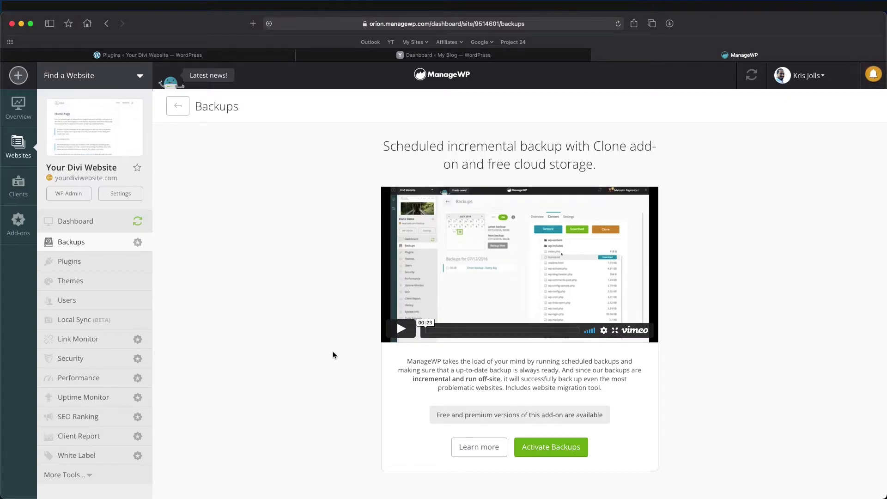
pyautogui.click(555, 447)
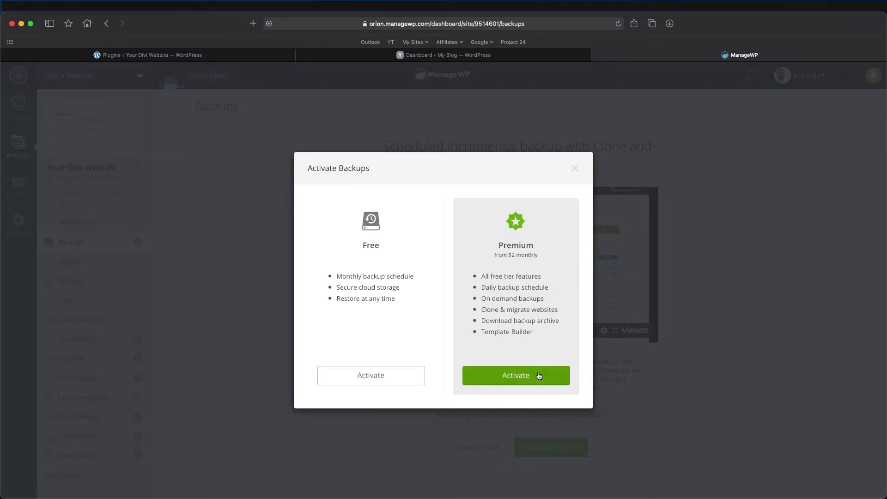
pyautogui.click(479, 375)
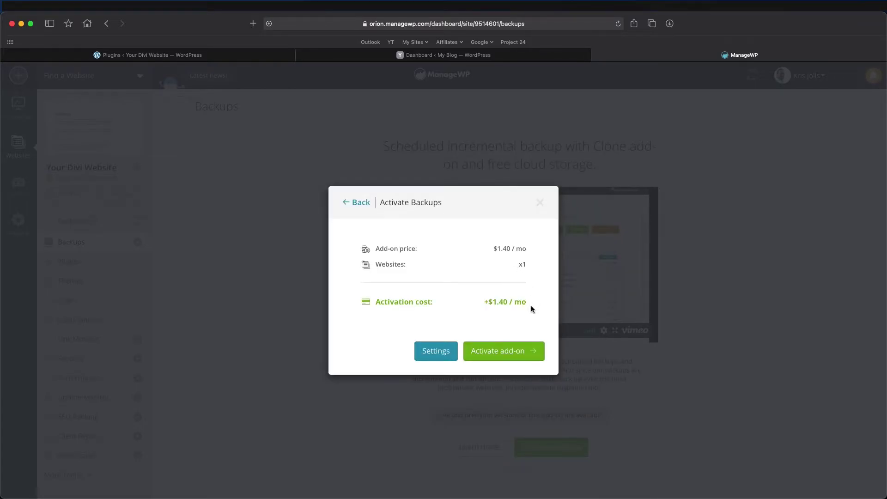
pyautogui.click(522, 352)
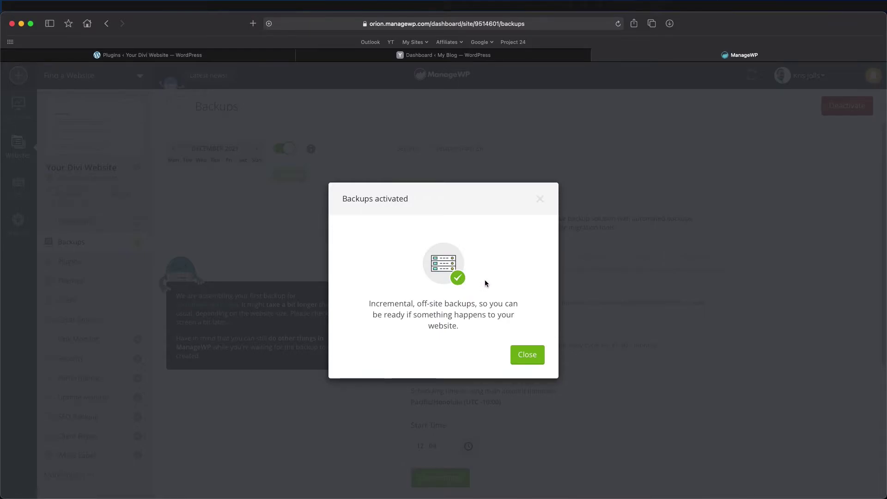
pyautogui.click(527, 355)
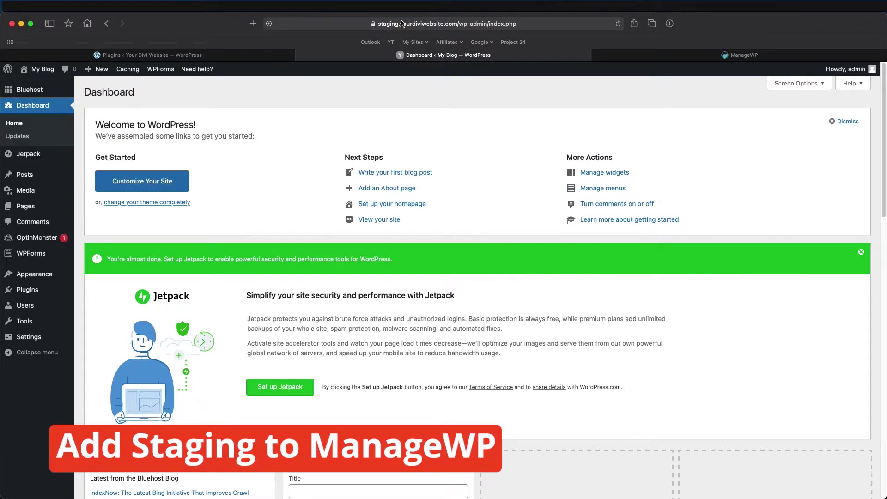
# Open the installed plugins list in the staging.yourdiviwebsite.com WordPress admin and dismiss the OptinMonster notice
pyautogui.click(38, 291)
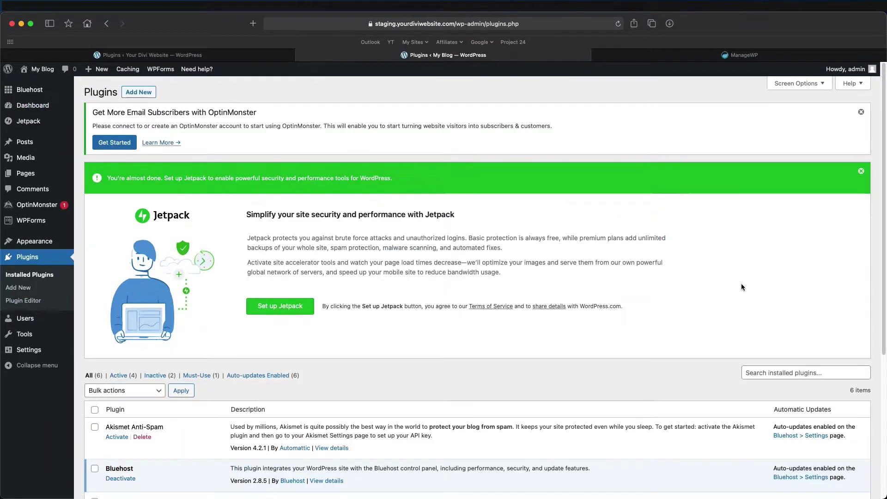
pyautogui.click(860, 113)
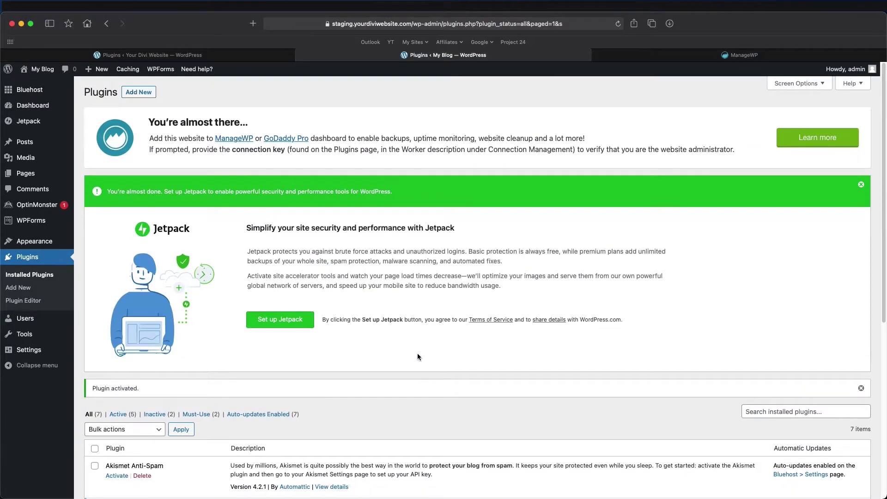
# Copy the staging site's connection key from the ManageWP - Worker plugin's Connection Management and close the dialog
pyautogui.scroll(-6, 409, 367)
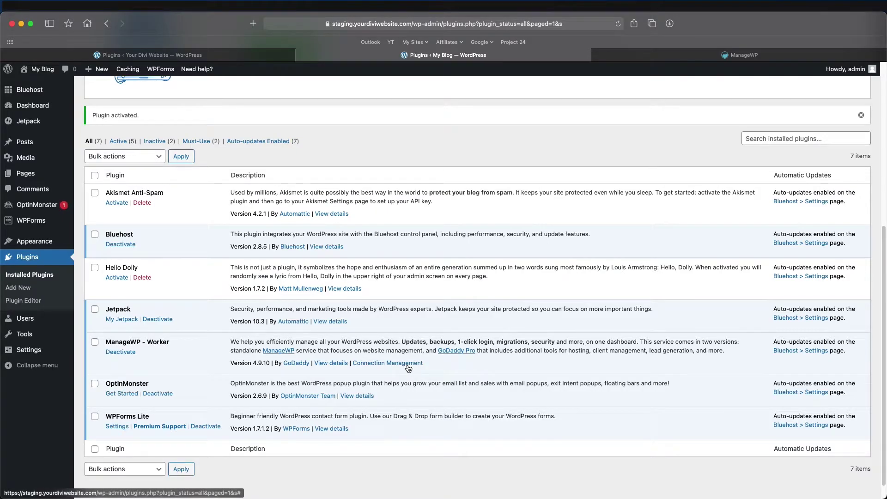
pyautogui.click(408, 364)
pyautogui.click(541, 409)
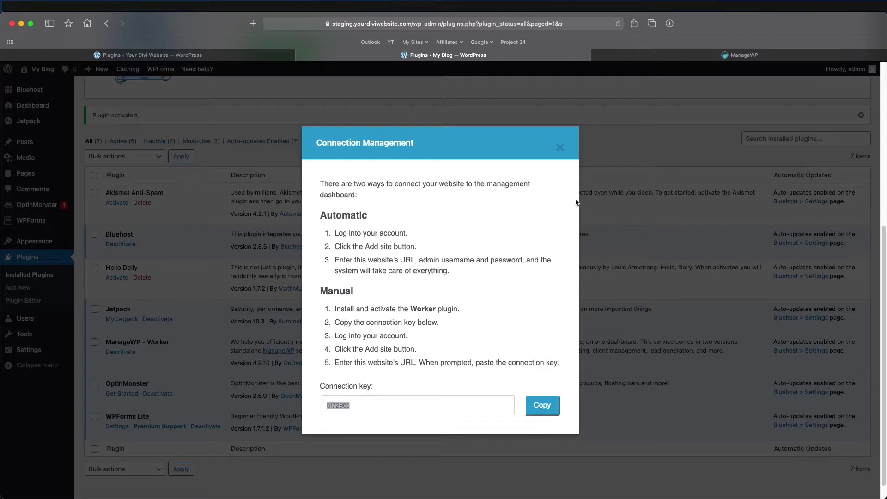
pyautogui.click(560, 146)
# Switch to ManageWP and submit staging.yourdiviwebsite.com as a new website to add
pyautogui.click(739, 55)
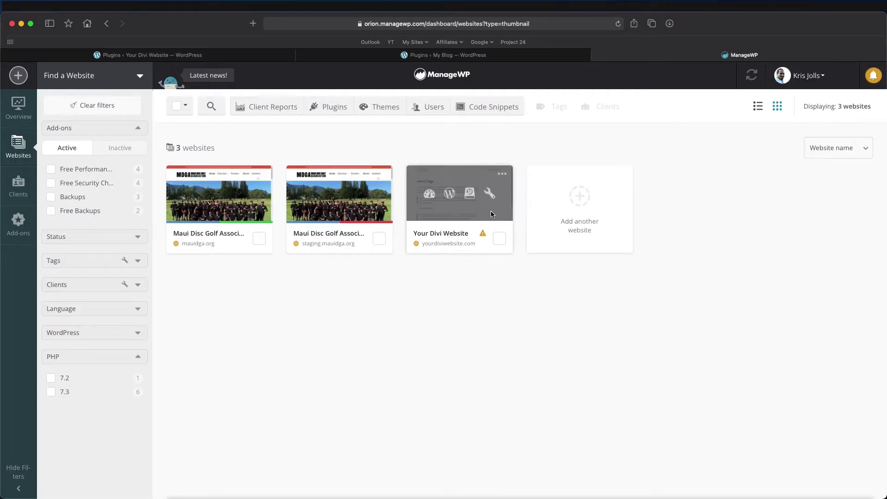
pyautogui.click(579, 202)
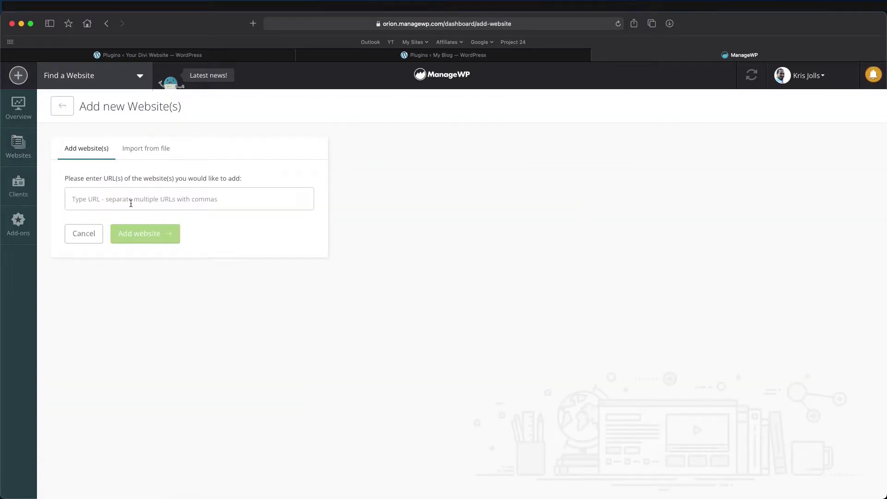
pyautogui.click(130, 204)
pyautogui.write('staging.yourdiviwebsite.com')
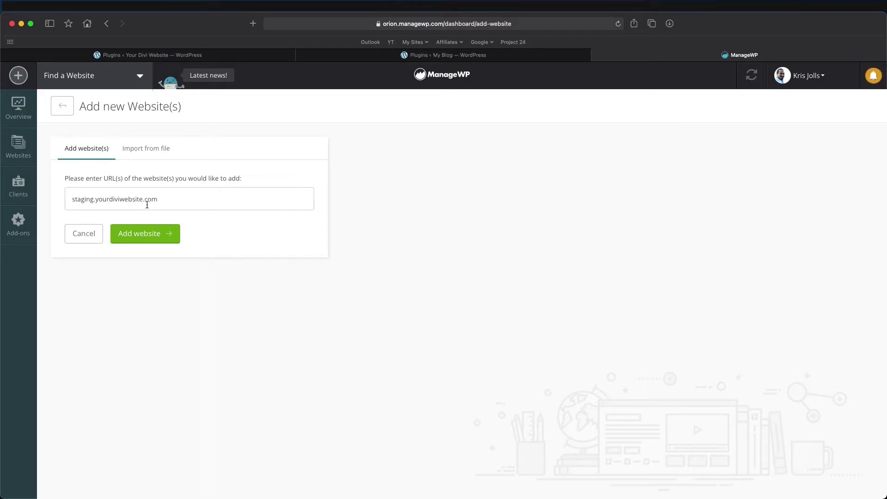
pyautogui.click(160, 238)
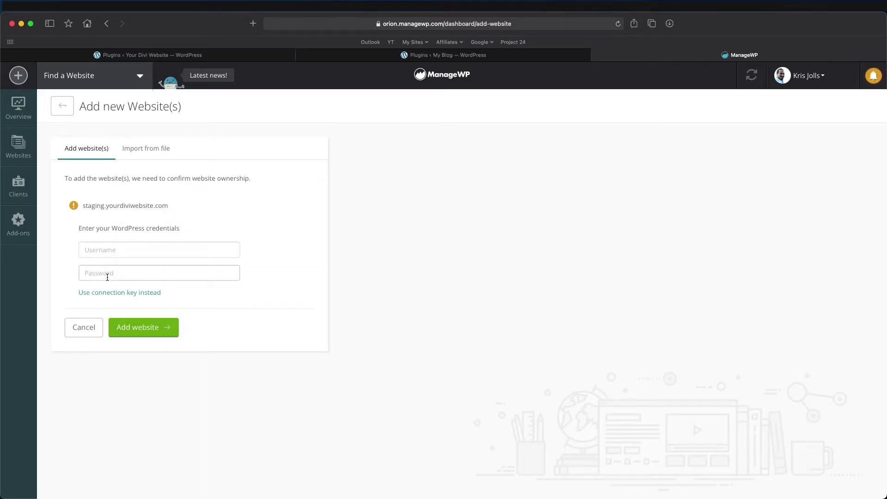
# Verify ownership of the staging site by pasting its connection key instead of WordPress credentials, and add the website
pyautogui.click(108, 292)
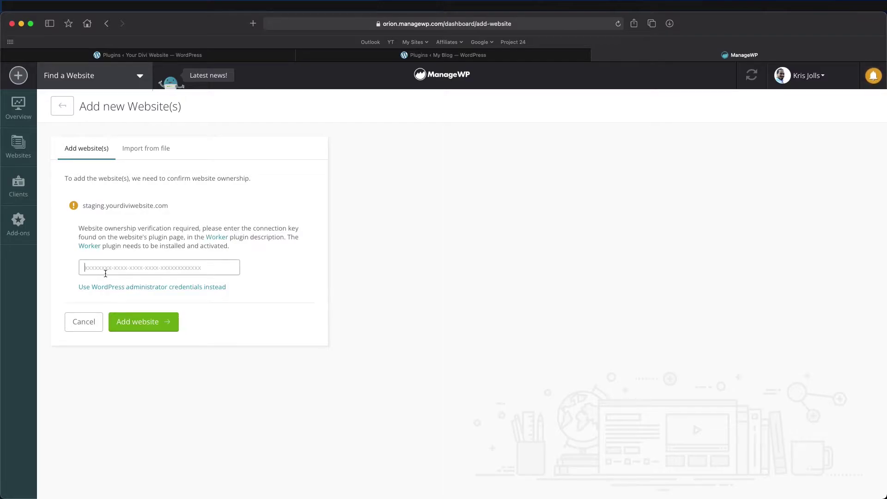
pyautogui.click(105, 273)
pyautogui.hotkey('ctrl', 'v')
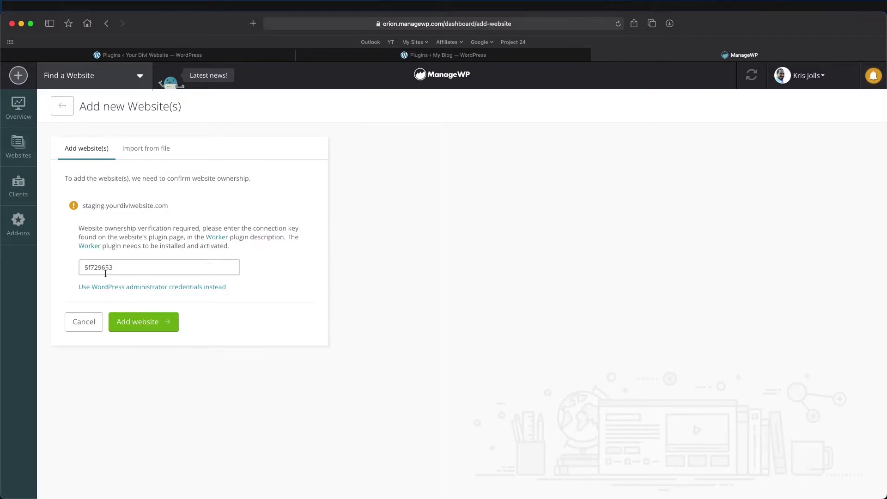
pyautogui.click(132, 322)
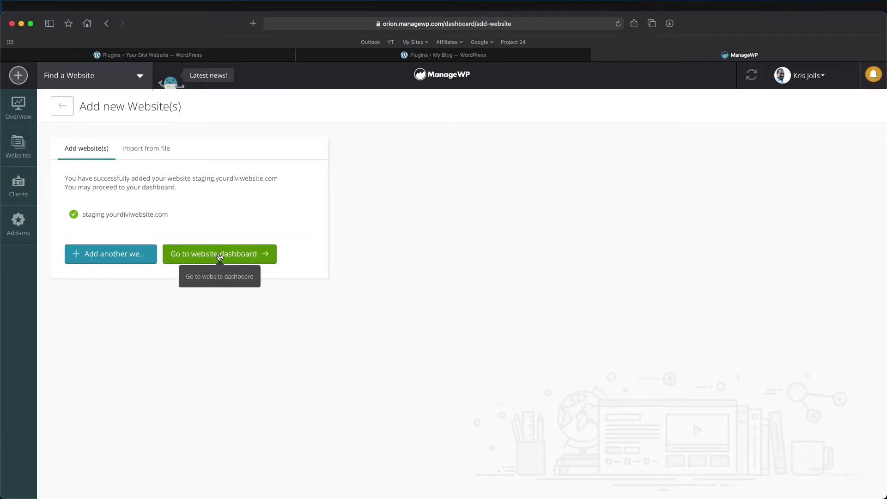
# Examine the staging site's ManageWP dashboard, its place in the websites list, and its plugins and themes
pyautogui.click(219, 256)
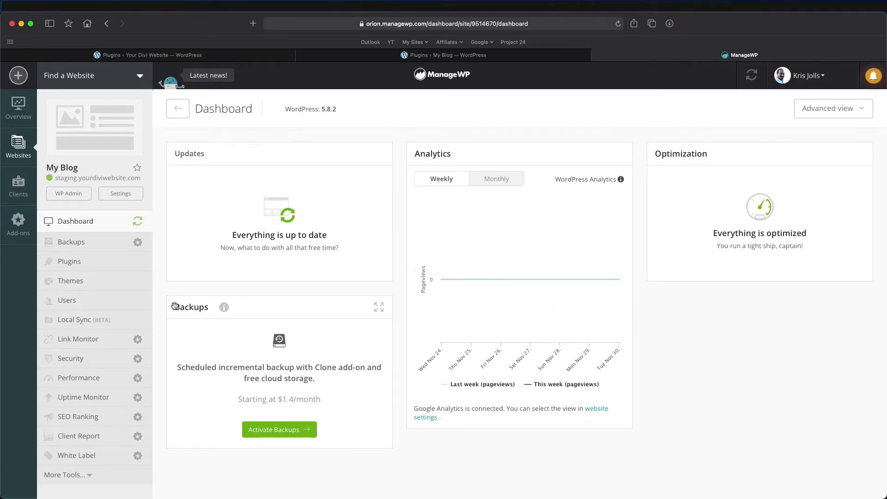
pyautogui.click(19, 145)
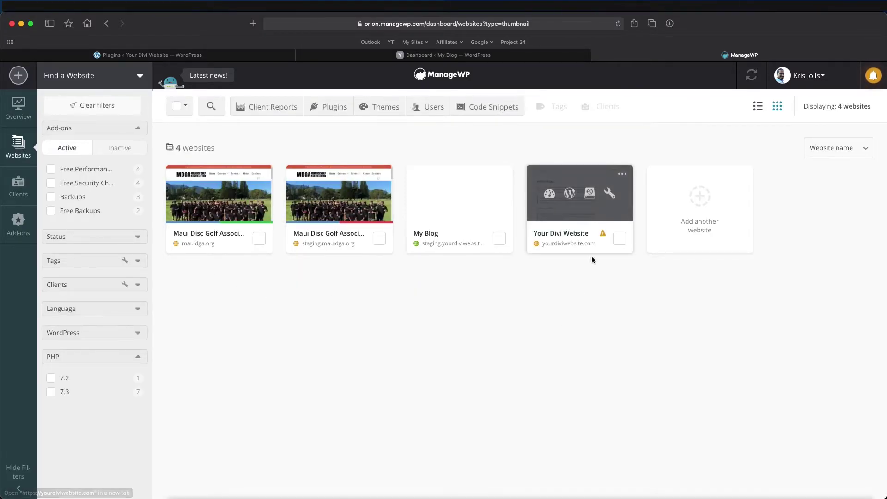
pyautogui.moveTo(603, 236)
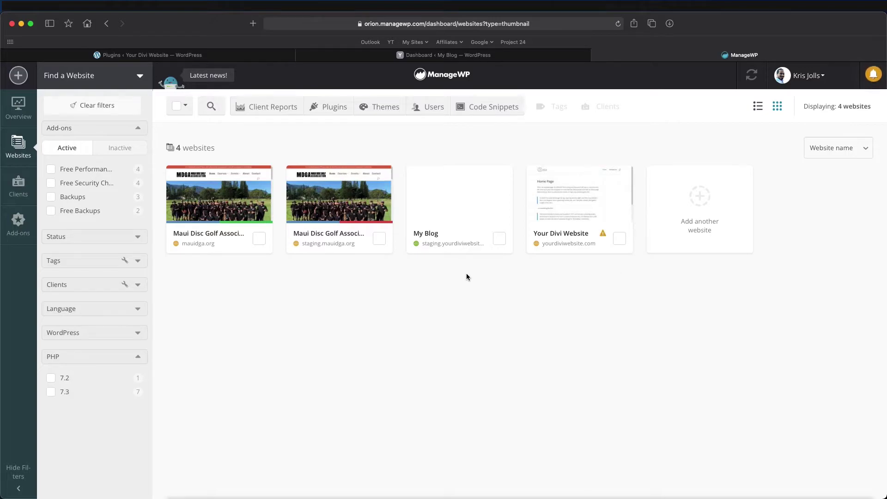
pyautogui.moveTo(429, 197)
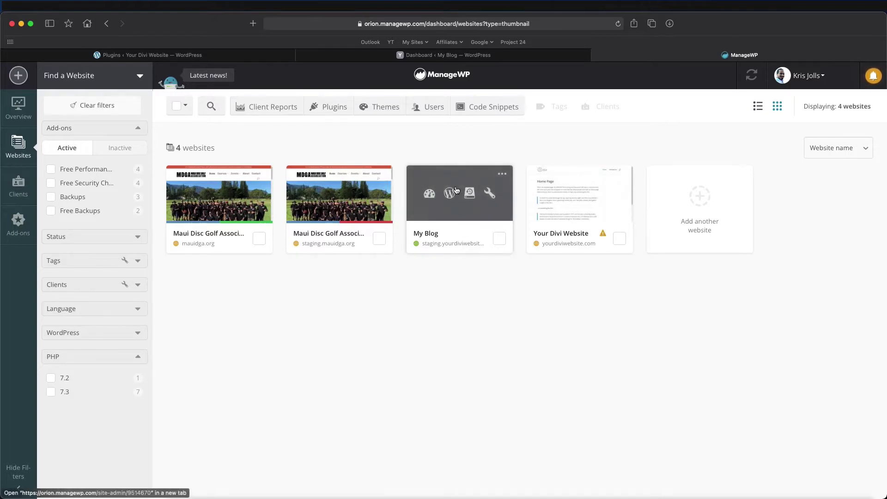
pyautogui.click(430, 195)
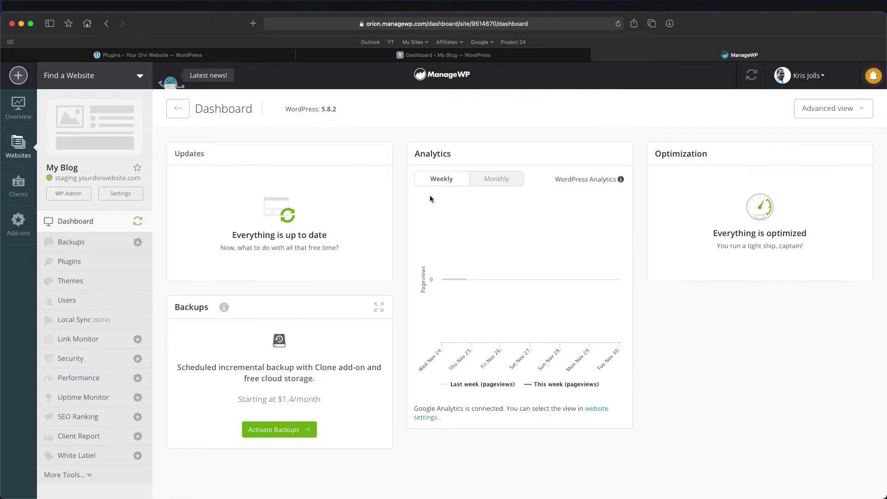
pyautogui.click(89, 265)
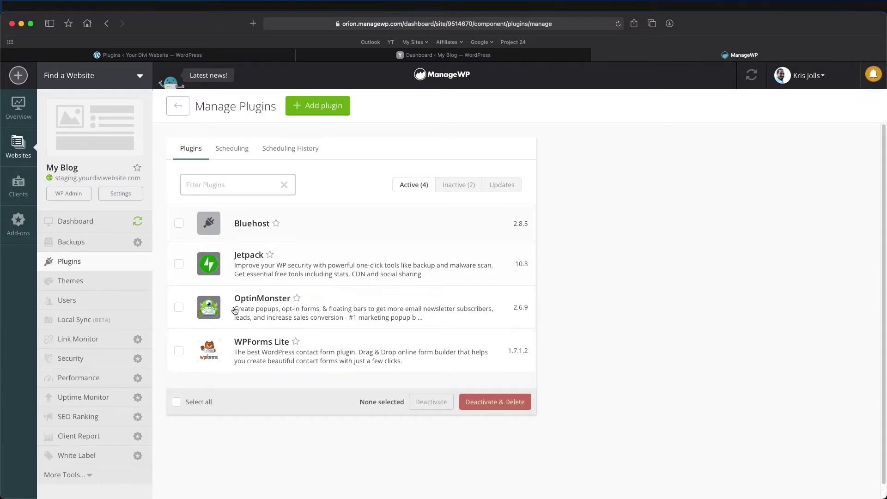
pyautogui.click(96, 281)
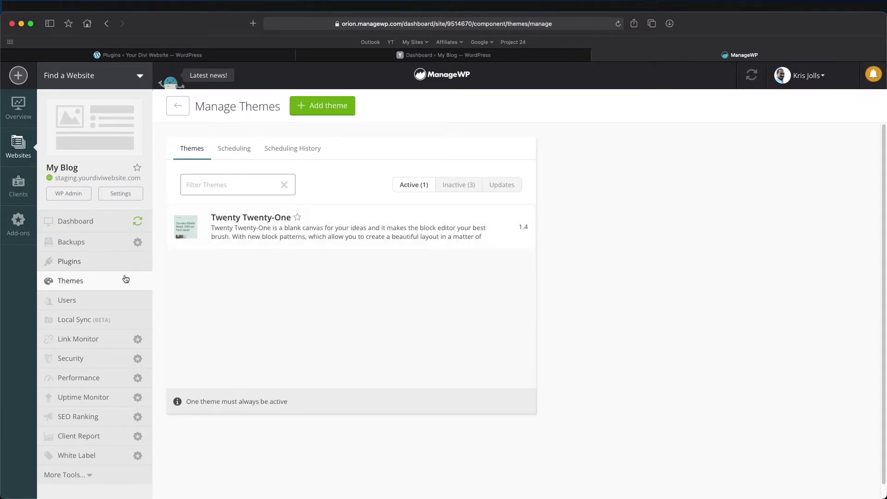
pyautogui.click(101, 269)
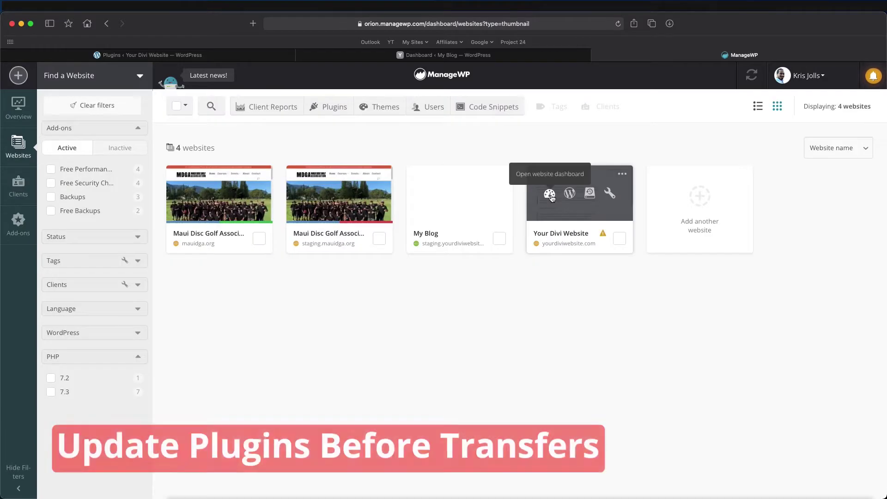
# Open the Your Divi Website dashboard and update the Ninja Forms and Views for Ninja Forms plugins
pyautogui.click(549, 193)
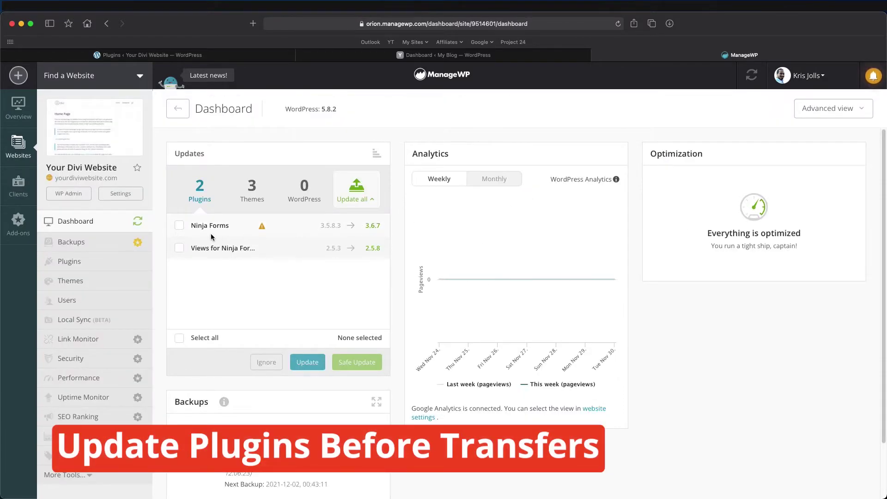
pyautogui.click(180, 227)
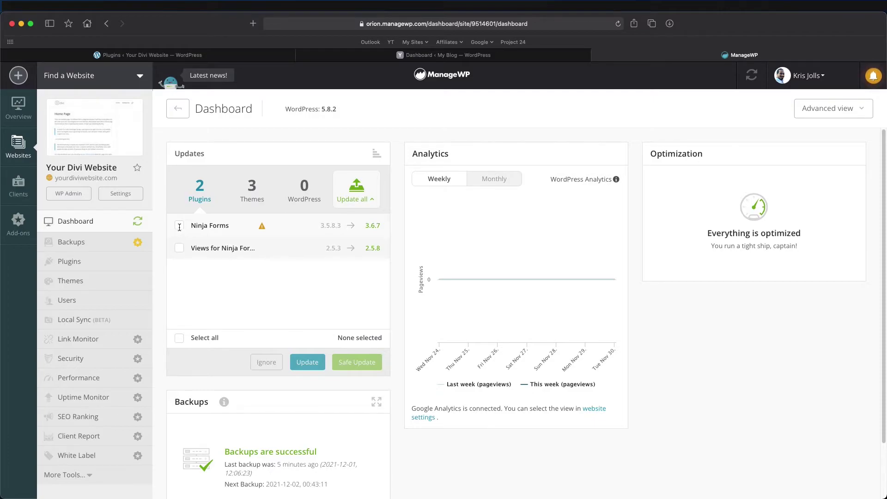
pyautogui.click(181, 250)
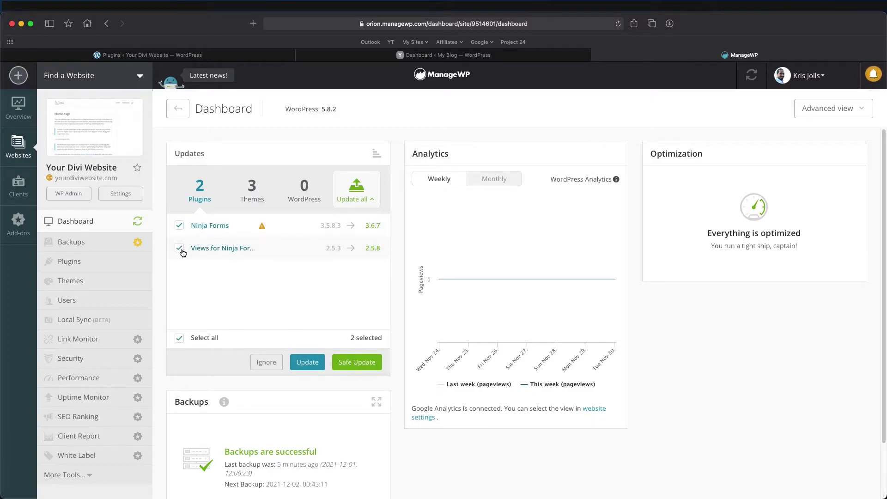
pyautogui.click(307, 361)
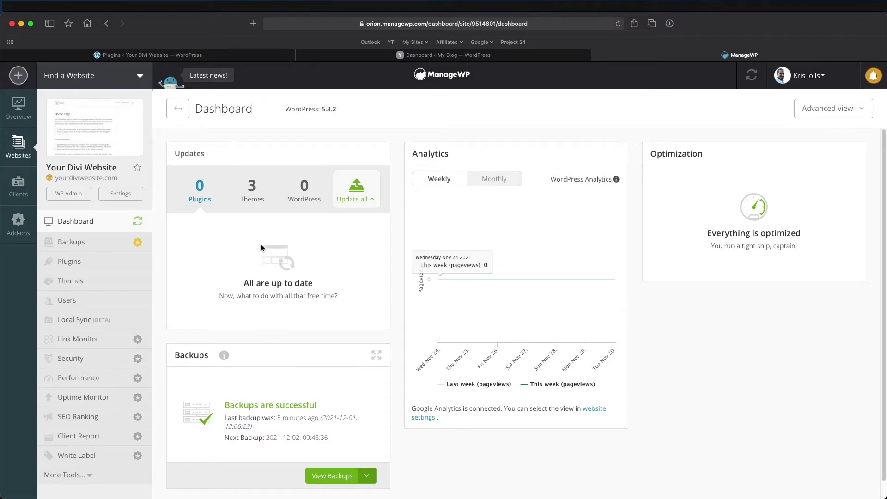
# Update the Divi, Twenty Twenty and Twenty Twenty-One themes of Your Divi Website
pyautogui.click(247, 200)
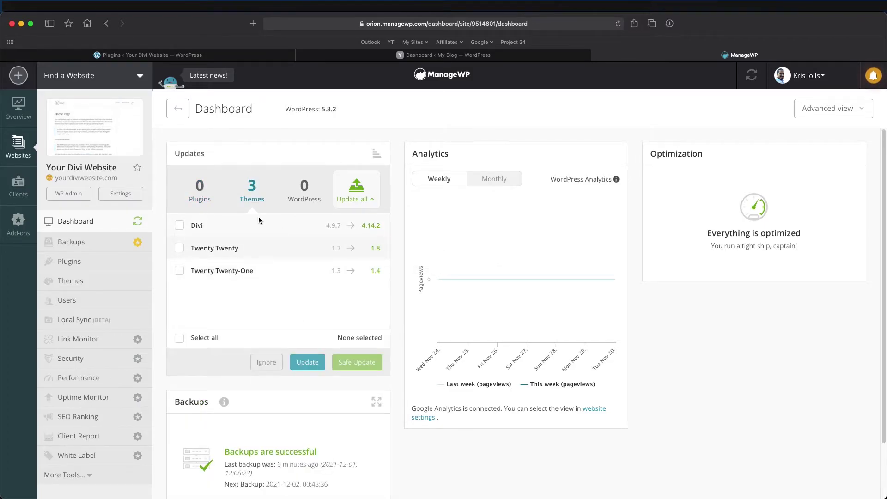
pyautogui.click(179, 339)
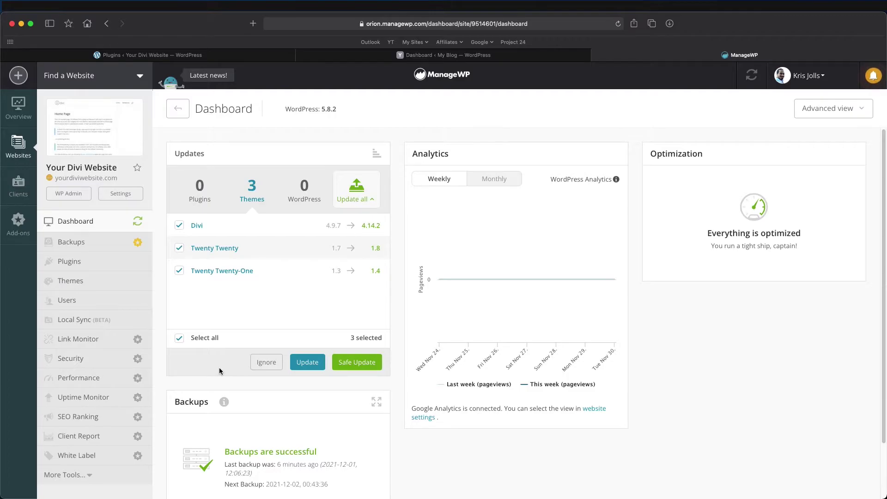
pyautogui.click(307, 363)
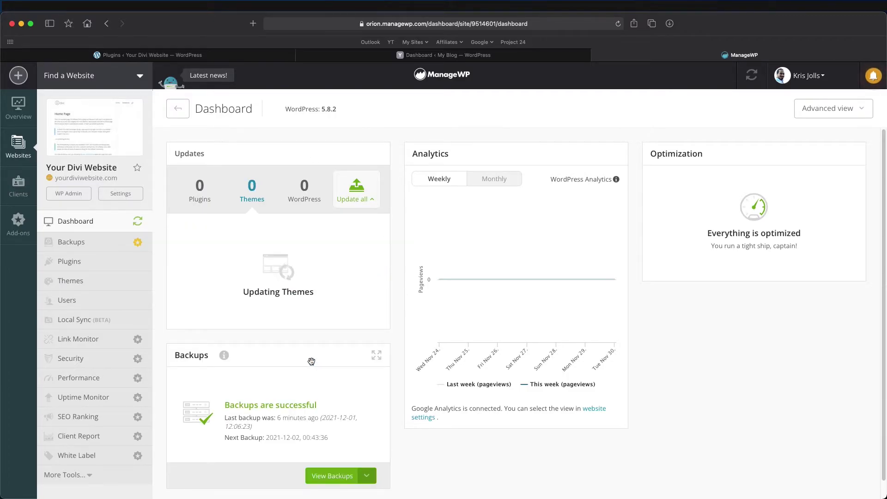
# Close the WordPress admin pages of the staging and live sites, keeping only ManageWP open
pyautogui.click(356, 59)
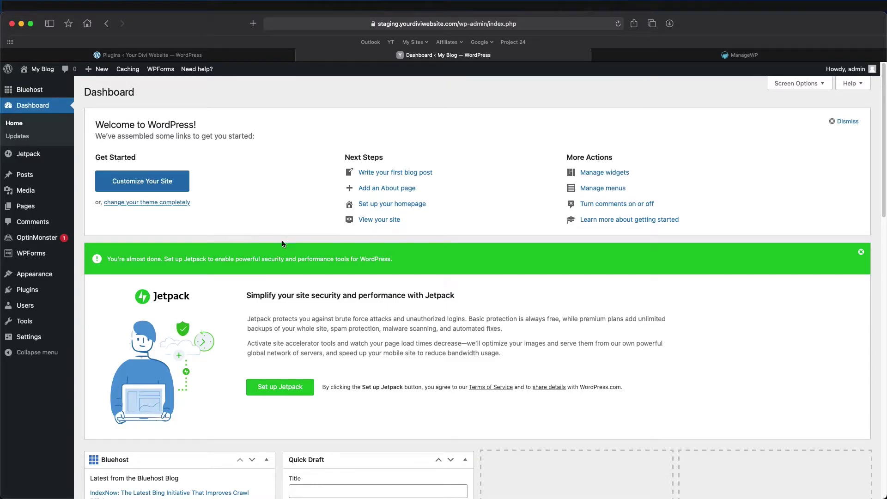
pyautogui.click(230, 58)
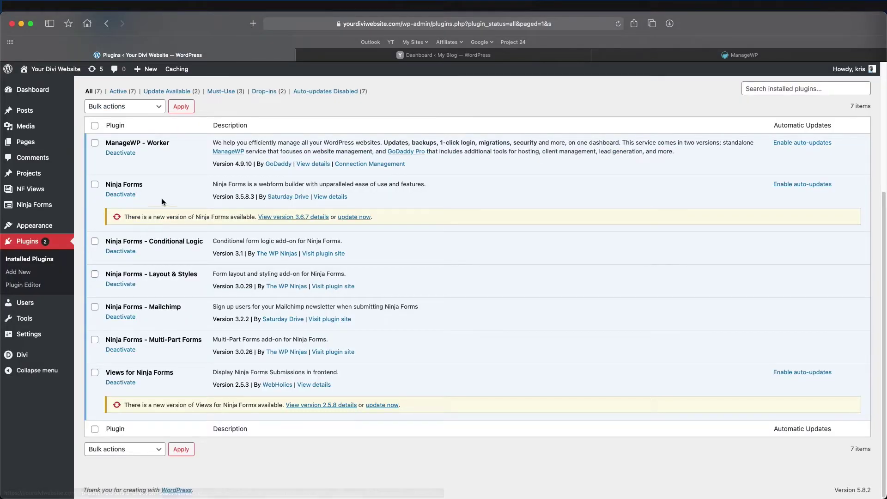
pyautogui.click(302, 57)
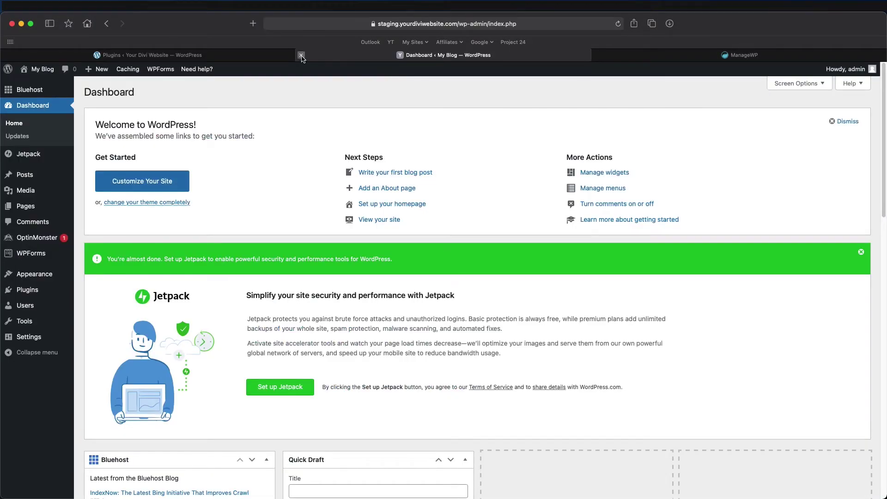
pyautogui.click(301, 55)
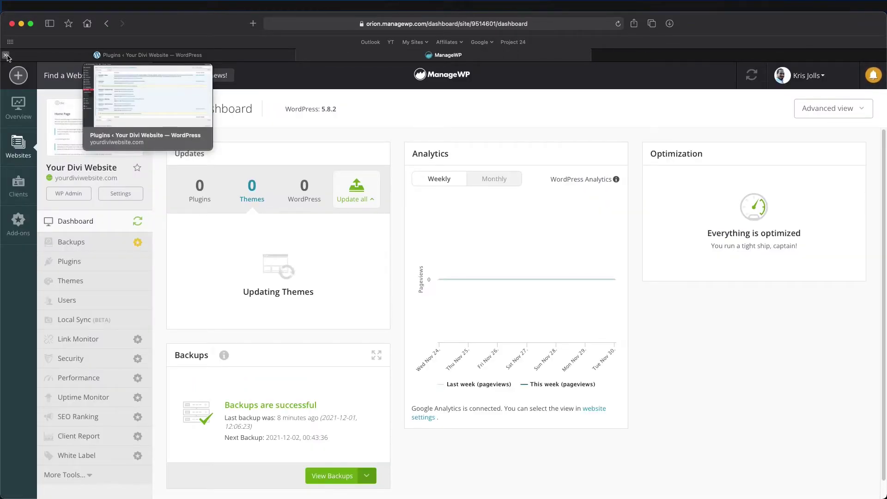
pyautogui.click(6, 55)
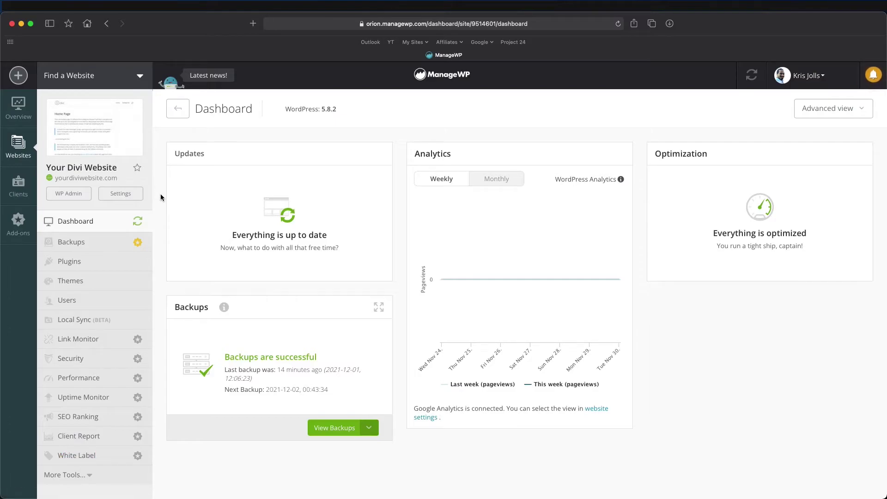
# Start a clone from the backups of Your Divi Website and choose an existing website in ManageWP as destination type
pyautogui.click(96, 245)
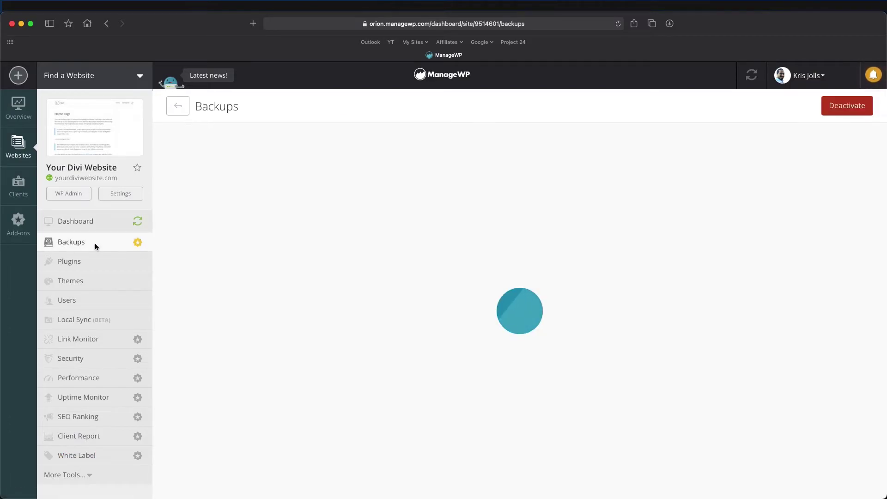
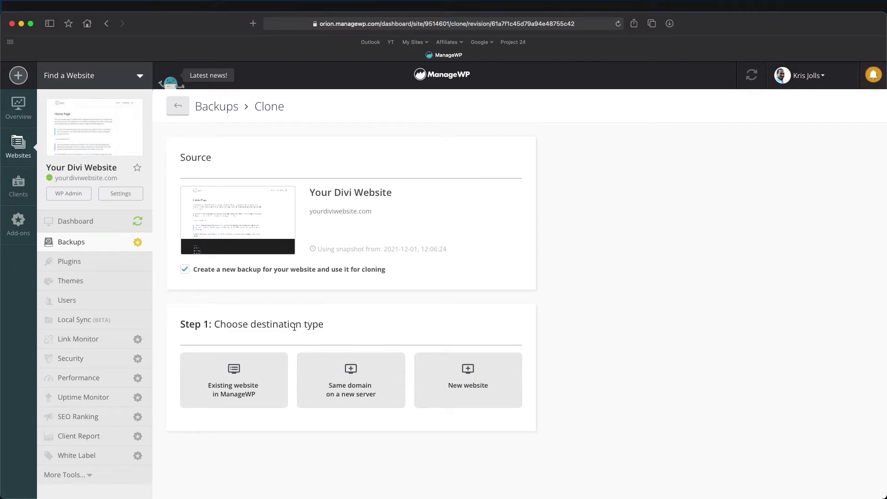
pyautogui.moveTo(281, 386)
pyautogui.moveTo(456, 396)
pyautogui.click(224, 396)
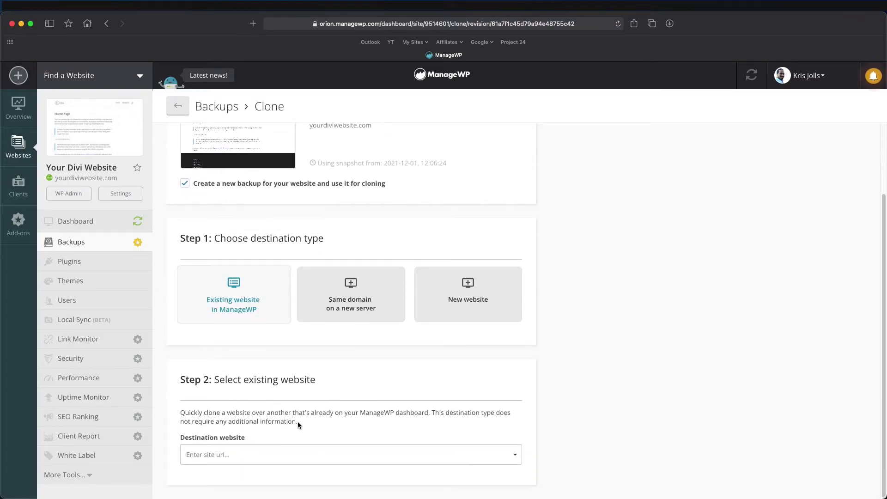
# Select staging.yourdiviwebsite.com as the clone's destination website and expand the optional settings for creating a new admin
pyautogui.click(305, 454)
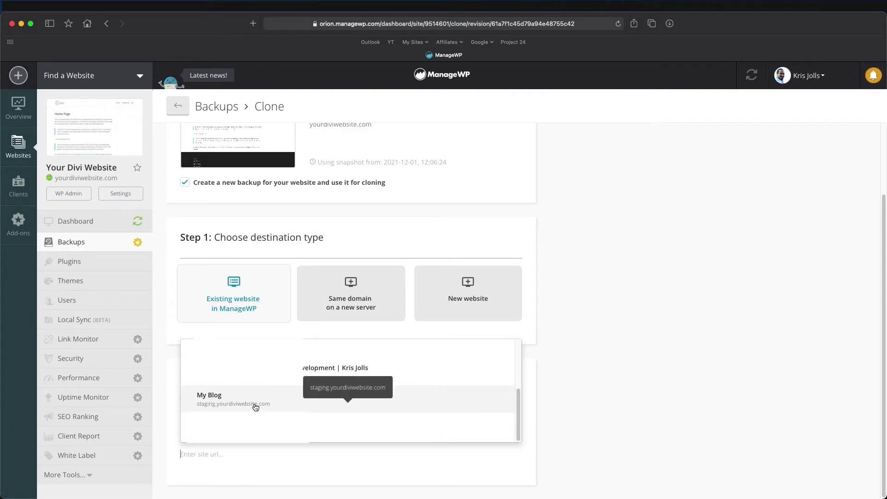
pyautogui.click(255, 406)
pyautogui.scroll(-3, 471, 397)
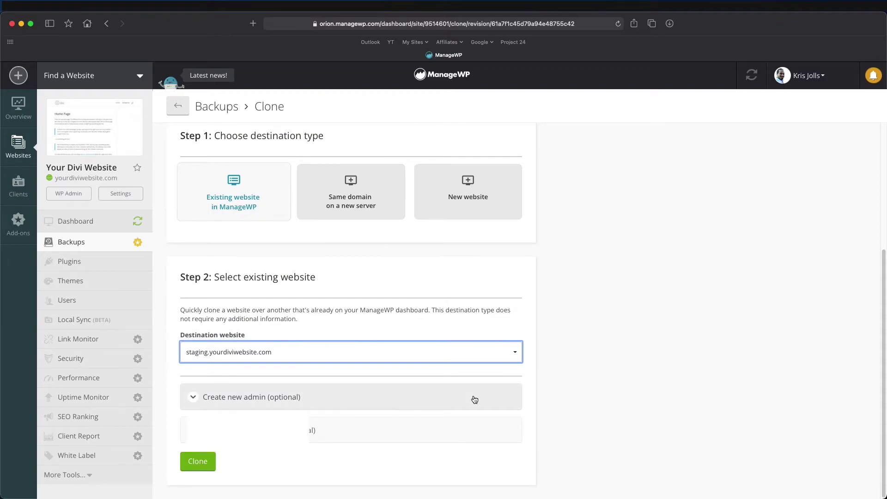
pyautogui.click(218, 398)
pyautogui.scroll(-3, 258, 323)
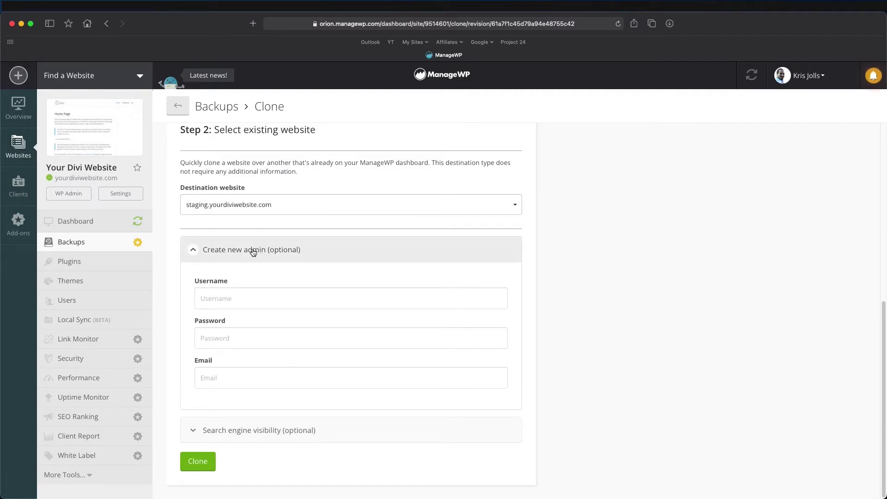
# Disable search engine visibility for the destination site, then start and confirm cloning yourdiviwebsite.com over staging.yourdiviwebsite.com
pyautogui.click(294, 256)
pyautogui.click(217, 429)
pyautogui.scroll(-3, 227, 423)
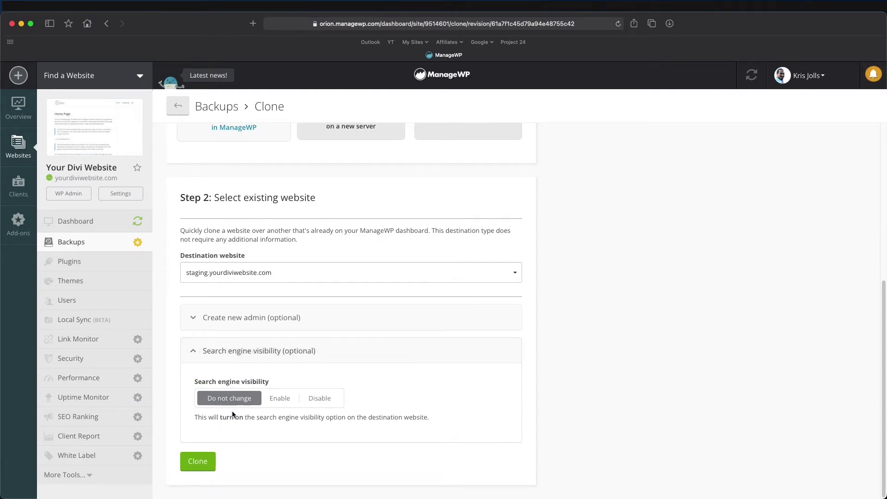
pyautogui.click(321, 399)
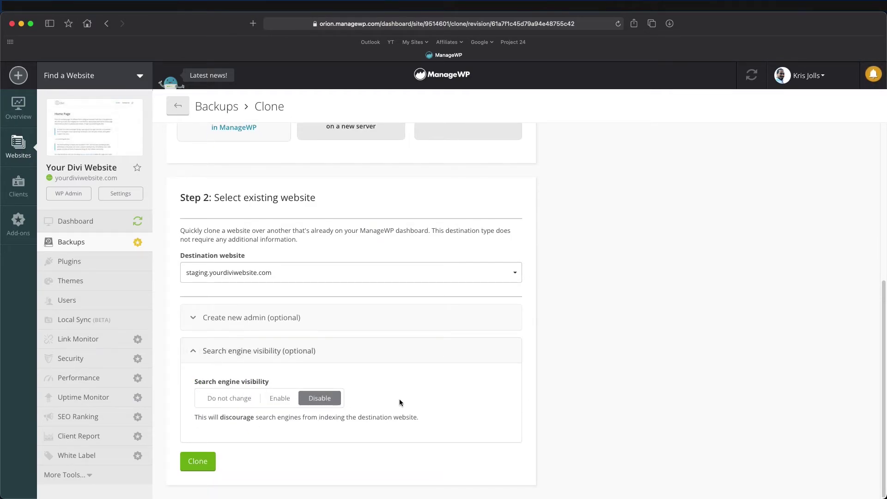
pyautogui.click(205, 465)
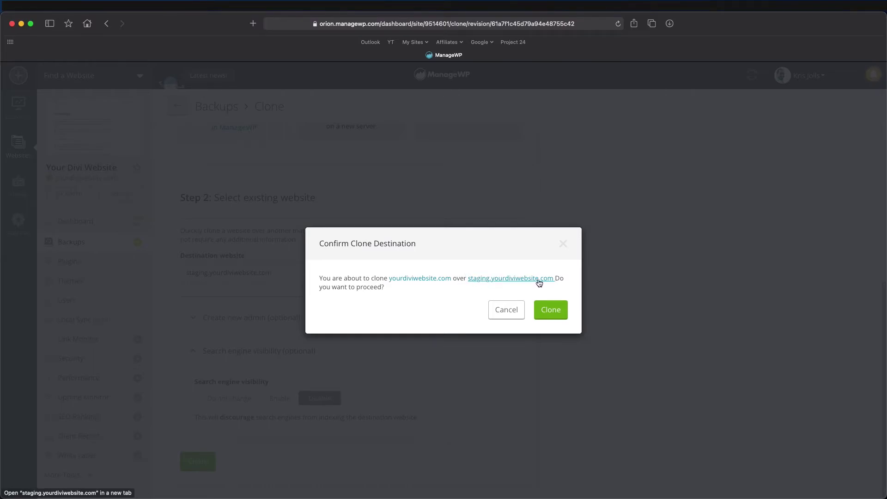
pyautogui.click(551, 311)
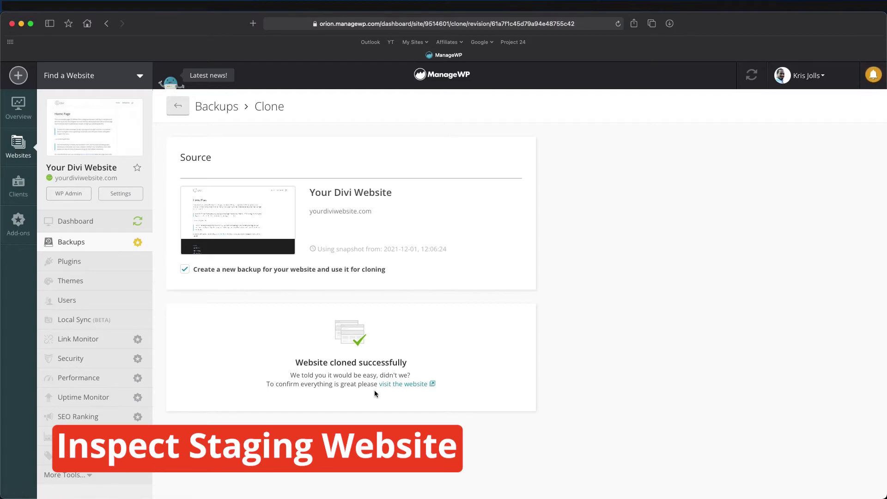
# Visit the cloned staging website and examine its home page and Contact Us page
pyautogui.click(407, 385)
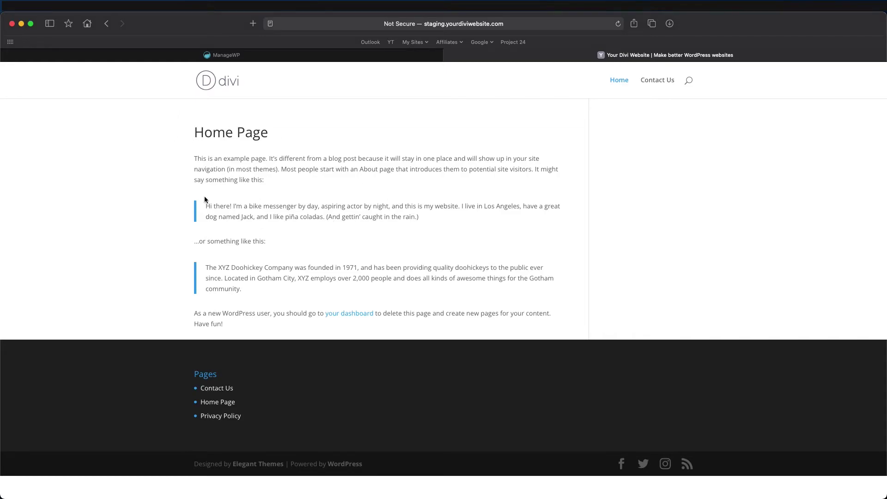
pyautogui.click(658, 83)
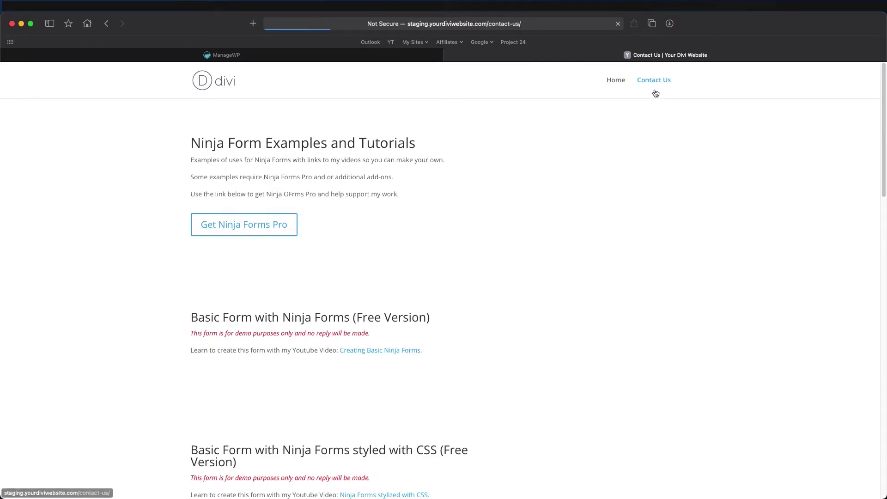
pyautogui.scroll(-3, 123, 291)
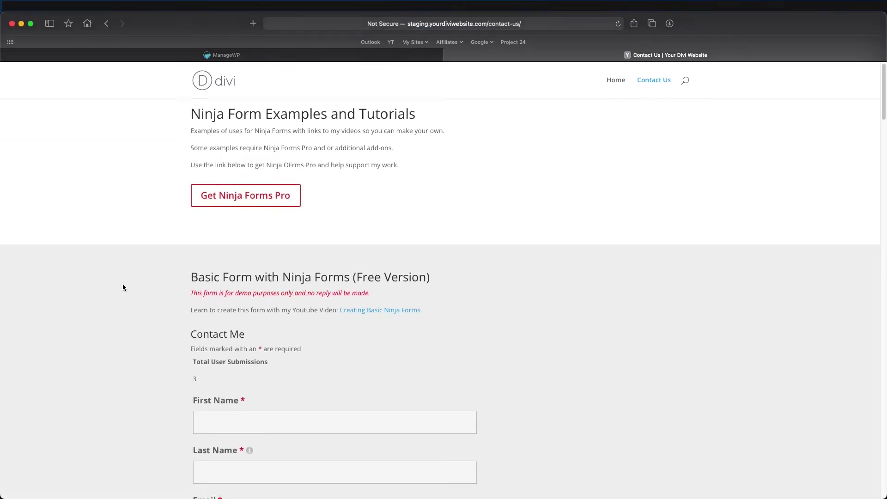
# Return to the ManageWP websites list and open the WordPress dashboard of staging.yourdiviwebsite.com
pyautogui.hotkey('ctrl', 'shift', 'Tab')
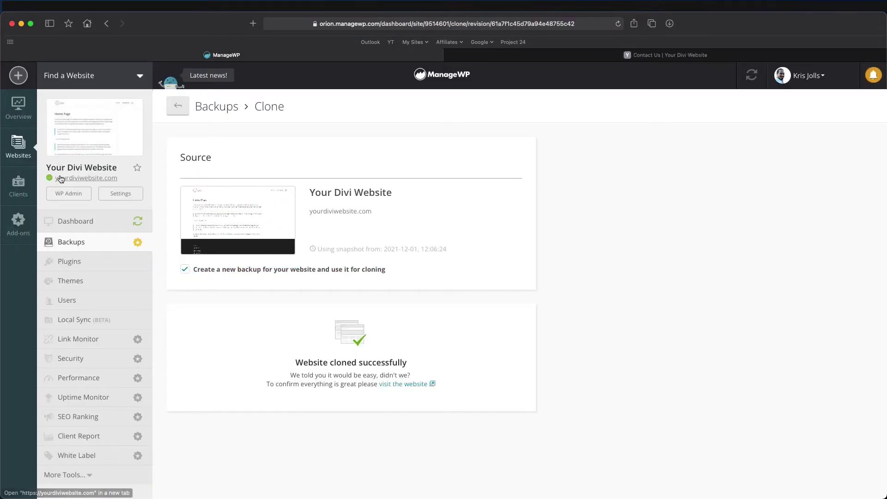
pyautogui.click(16, 146)
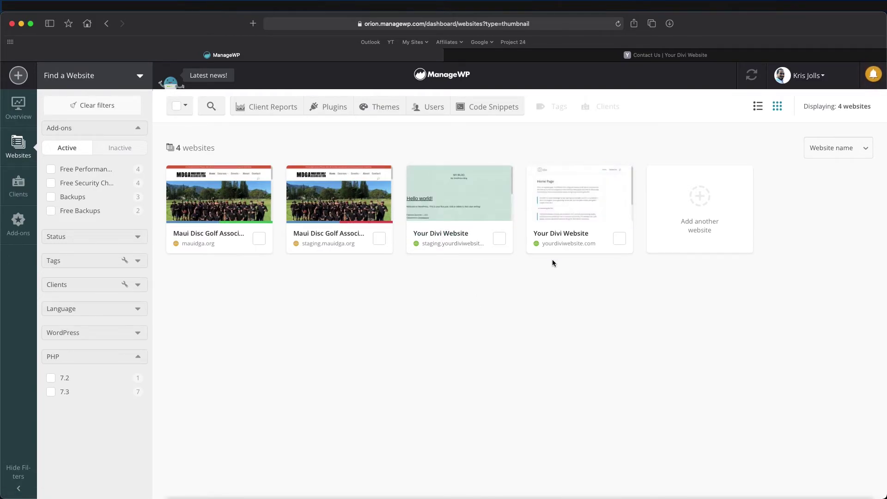
pyautogui.moveTo(448, 200)
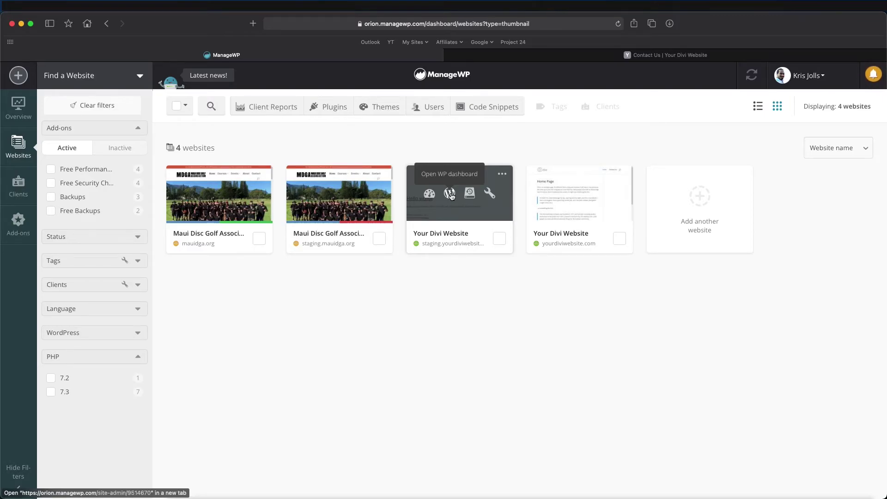
pyautogui.click(450, 195)
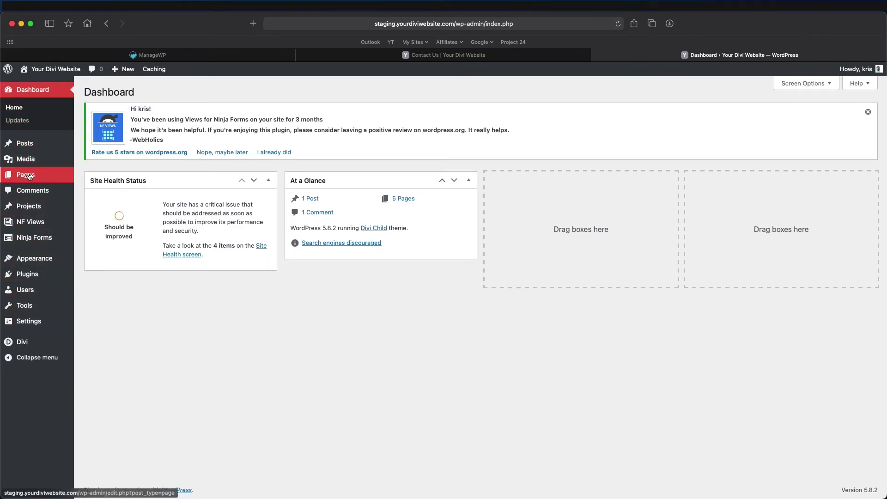
# Review the staging site's installed plugins, including Akismet Anti-Spam, Bluehost and Jetpack
pyautogui.moveTo(146, 323)
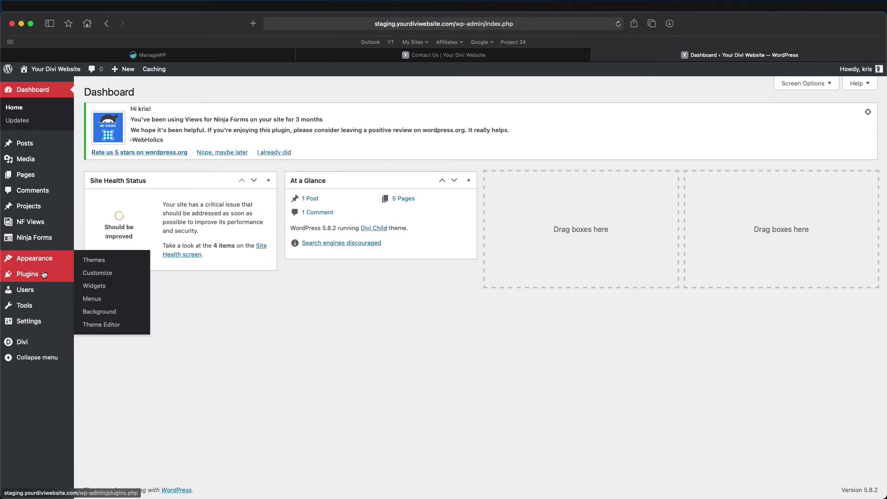
pyautogui.click(27, 274)
pyautogui.scroll(-1, 209, 272)
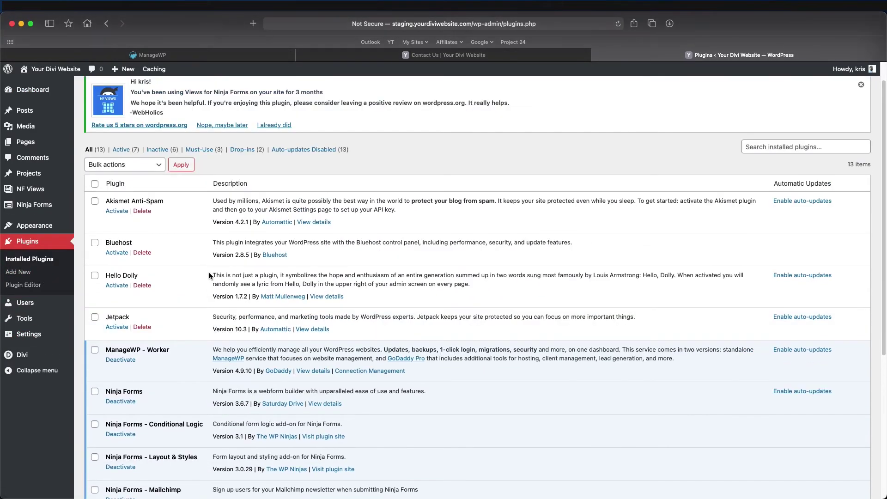
pyautogui.scroll(1, 208, 275)
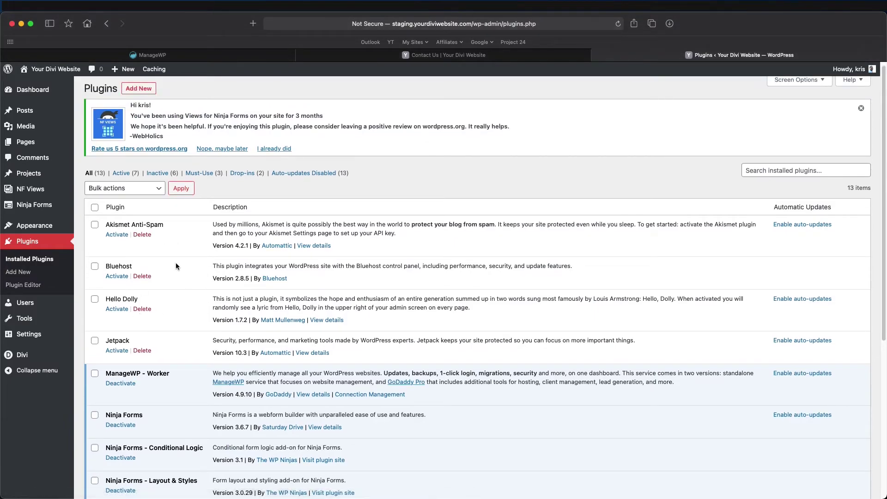
pyautogui.click(95, 225)
pyautogui.click(95, 266)
pyautogui.click(95, 341)
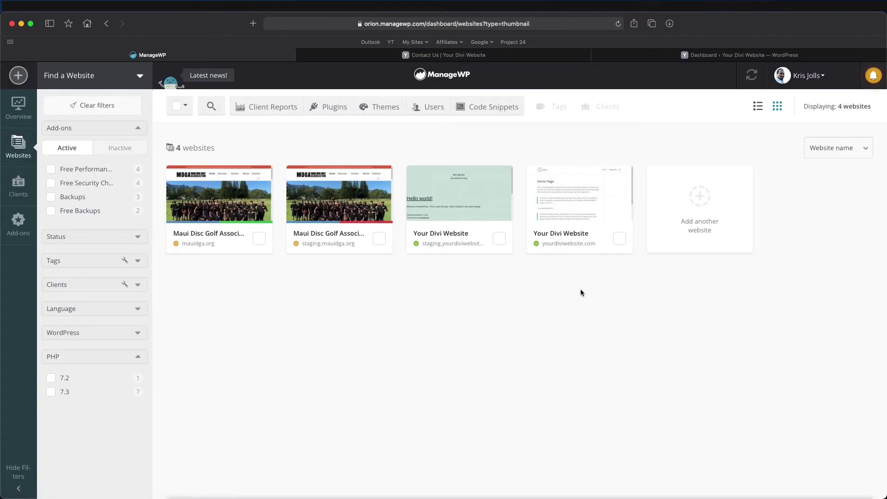
# Open the WordPress dashboard of the live yourdiviwebsite.com from ManageWP, view its posts list and close it
pyautogui.moveTo(569, 198)
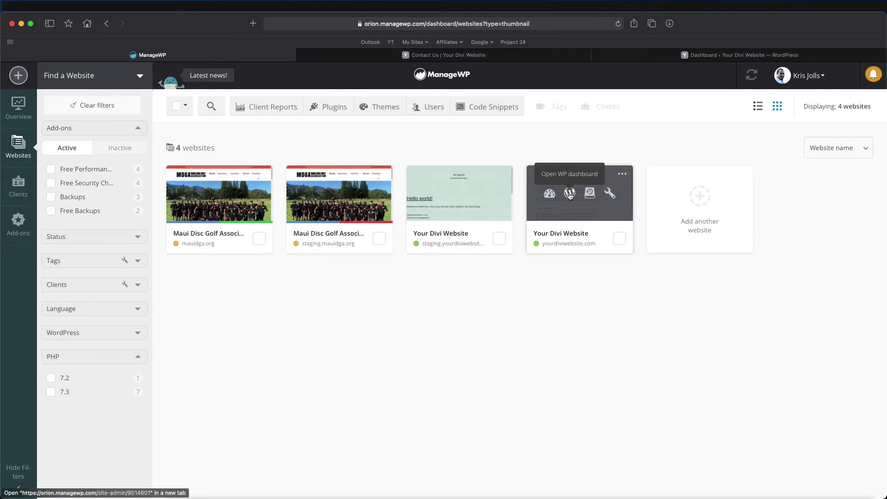
pyautogui.click(569, 194)
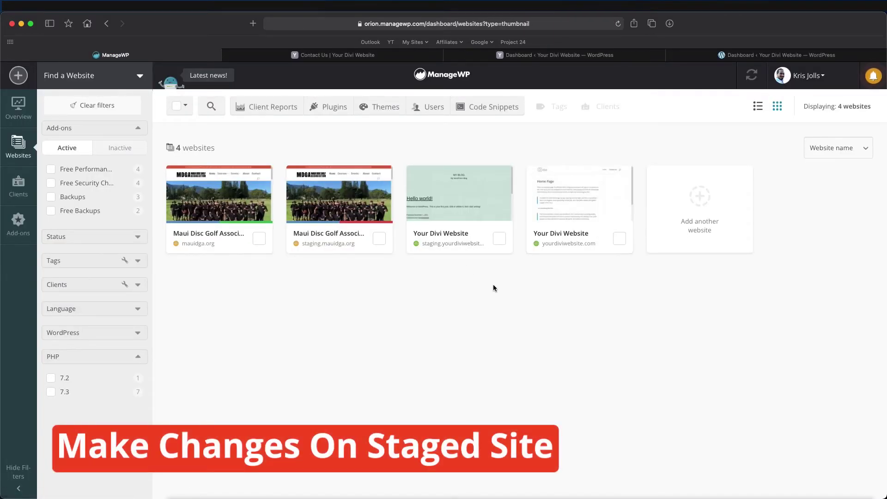
pyautogui.moveTo(452, 208)
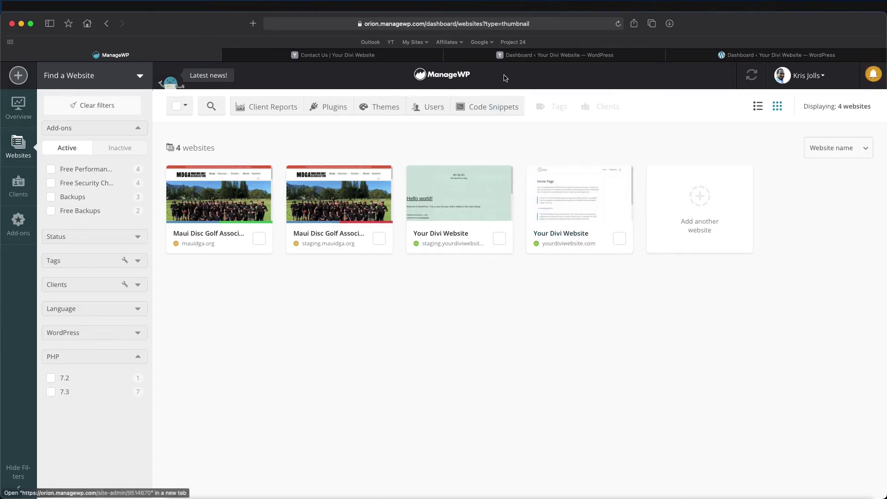
pyautogui.hotkey('ctrl', 'shift', 'Tab')
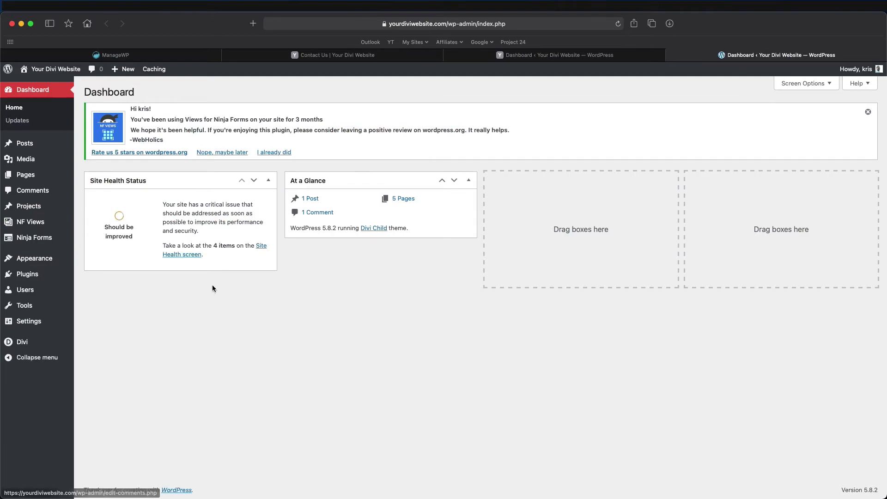
pyautogui.click(29, 145)
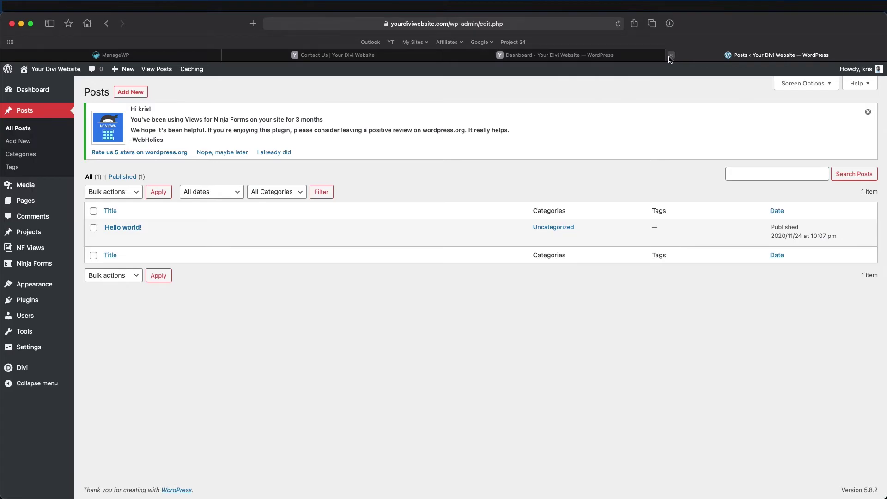
pyautogui.click(671, 58)
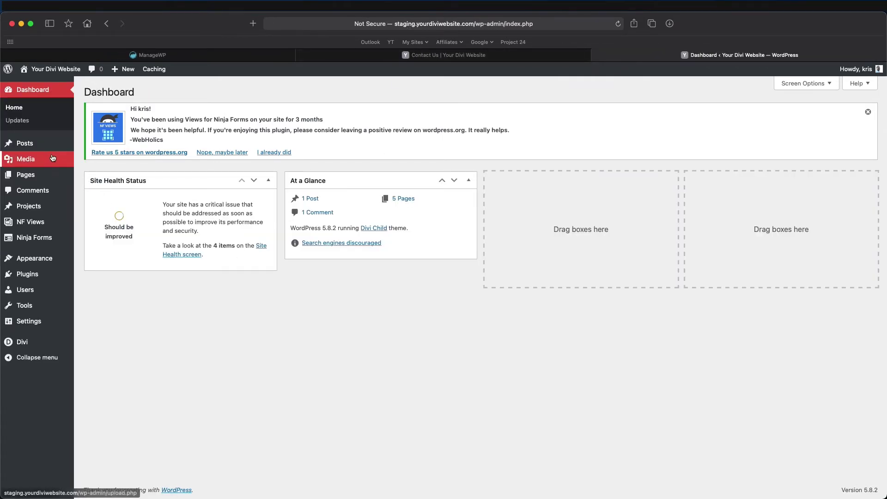
# Add a new post on the staging site titled "Staging sites are crucial!" and choose the default editor for it
pyautogui.click(26, 143)
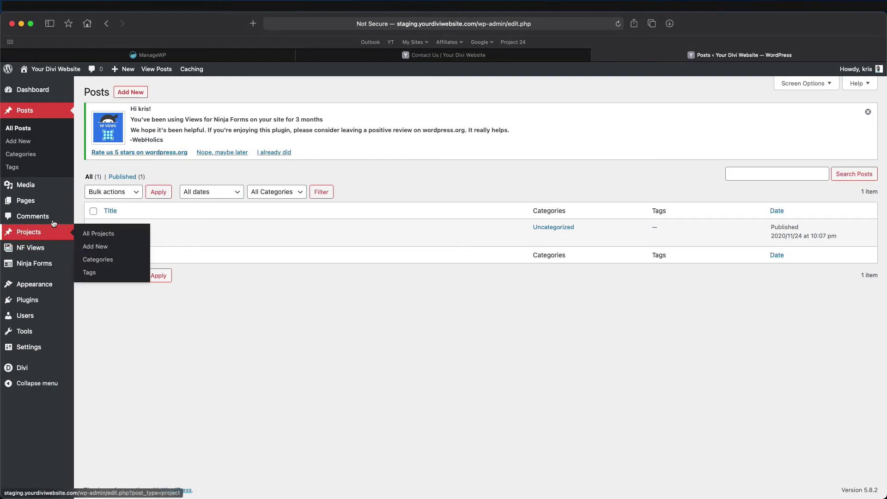
pyautogui.moveTo(25, 196)
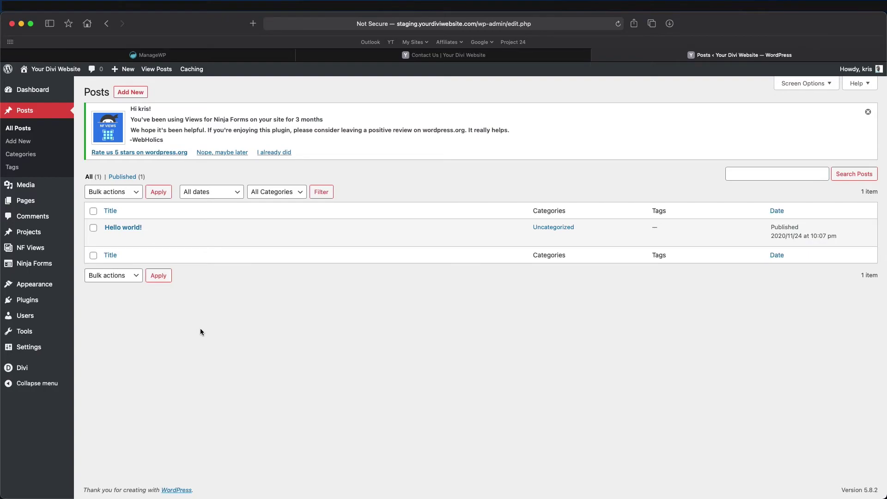
pyautogui.click(132, 94)
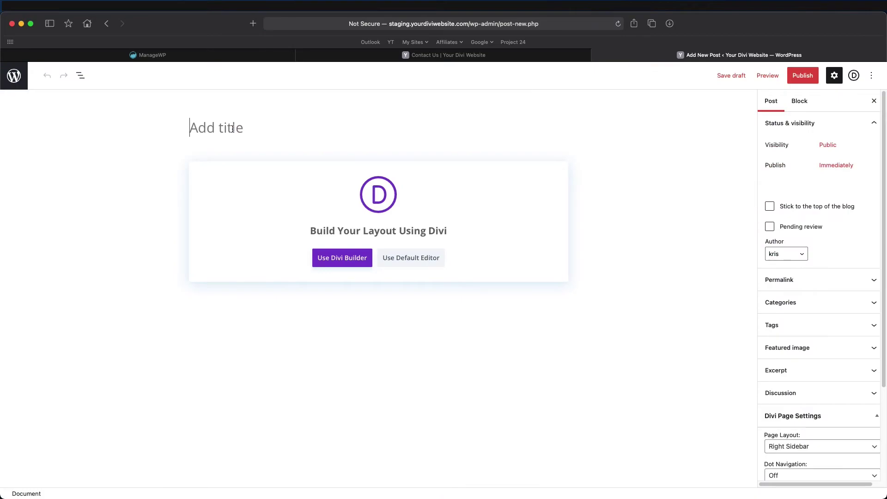
pyautogui.write('Staging sites are crucial!')
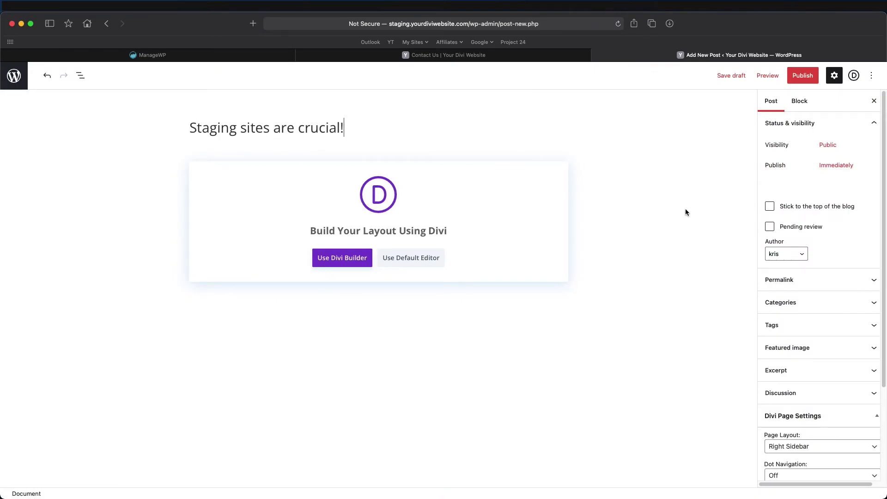
pyautogui.click(430, 268)
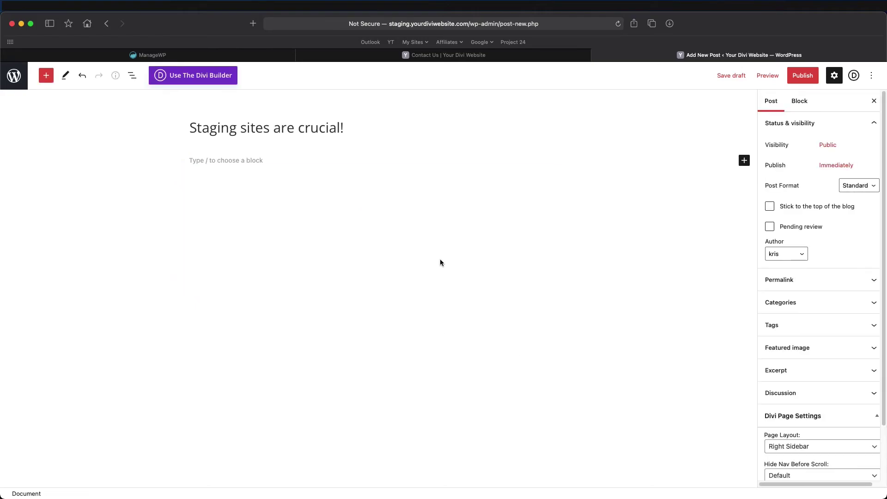
# Write the paragraph "This is only on the staging website for now." in the post and publish it
pyautogui.click(229, 160)
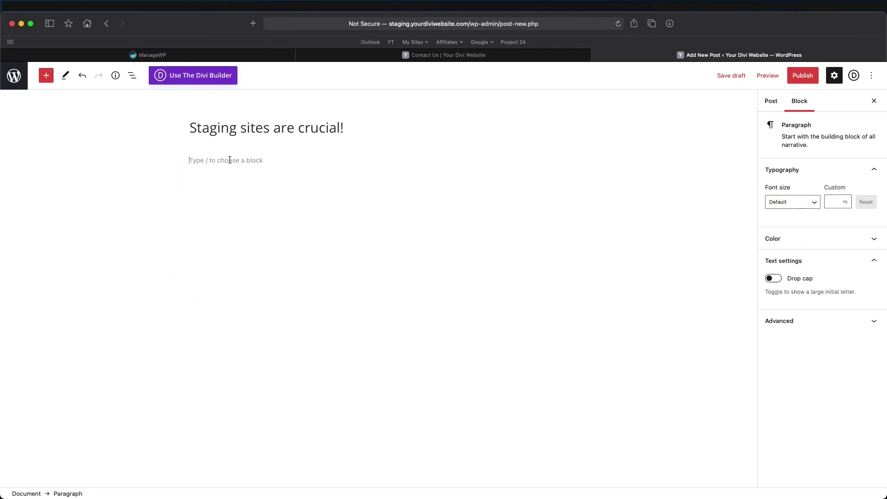
pyautogui.write('This is only on the staging website for now.')
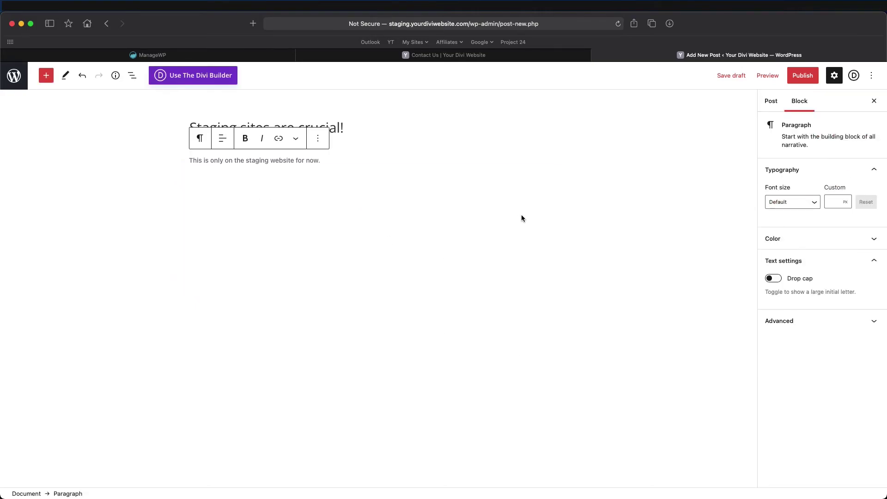
pyautogui.click(804, 76)
pyautogui.click(801, 77)
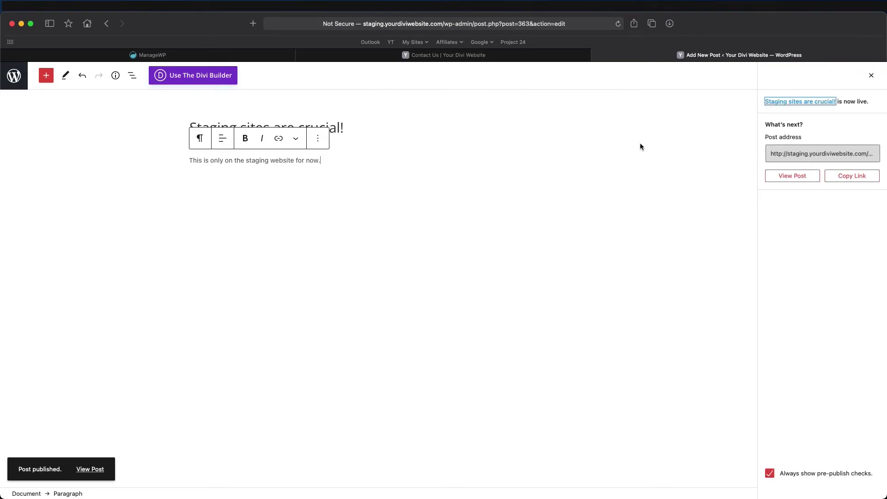
# Go back to the staging site's posts list and close all staging pages, keeping only ManageWP open
pyautogui.click(19, 77)
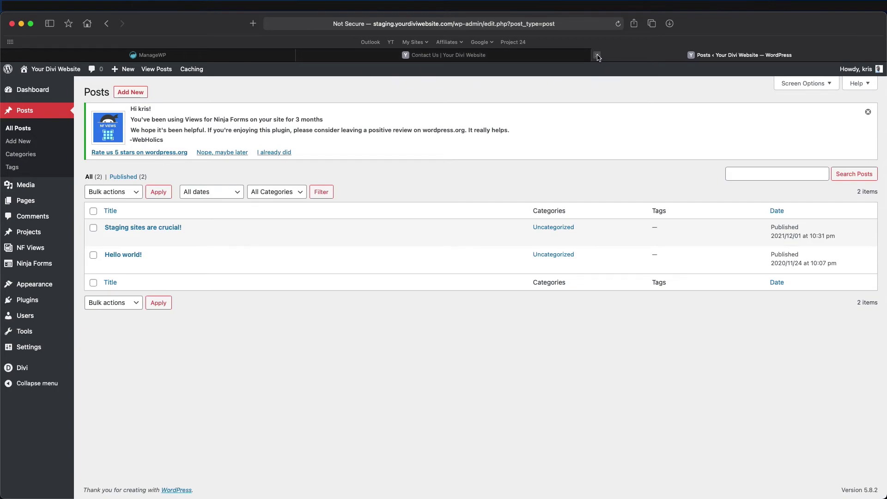
pyautogui.click(596, 55)
pyautogui.press('super+w')
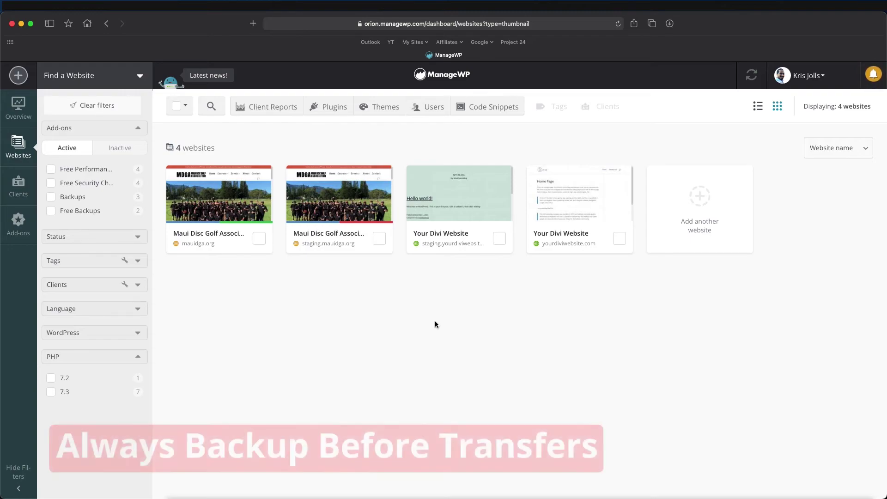
# Activate the Premium Backups add-on for staging.yourdiviwebsite.com and dismiss the activation dialog
pyautogui.moveTo(471, 224)
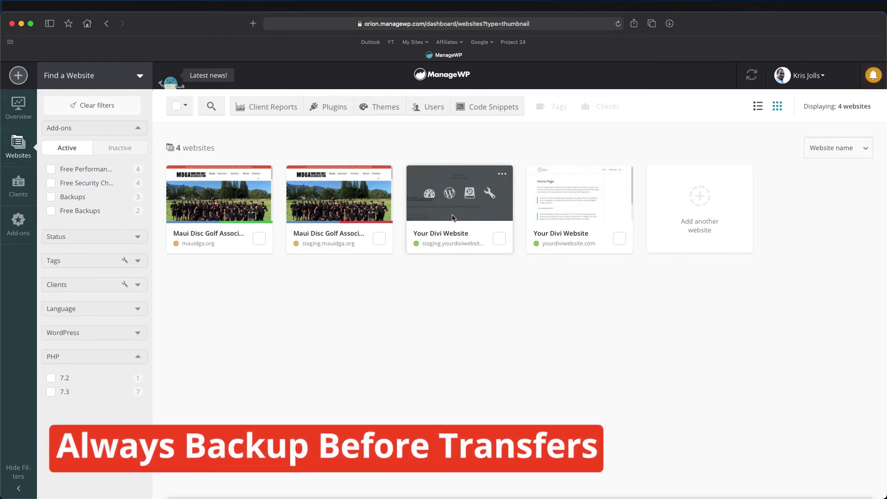
pyautogui.click(469, 195)
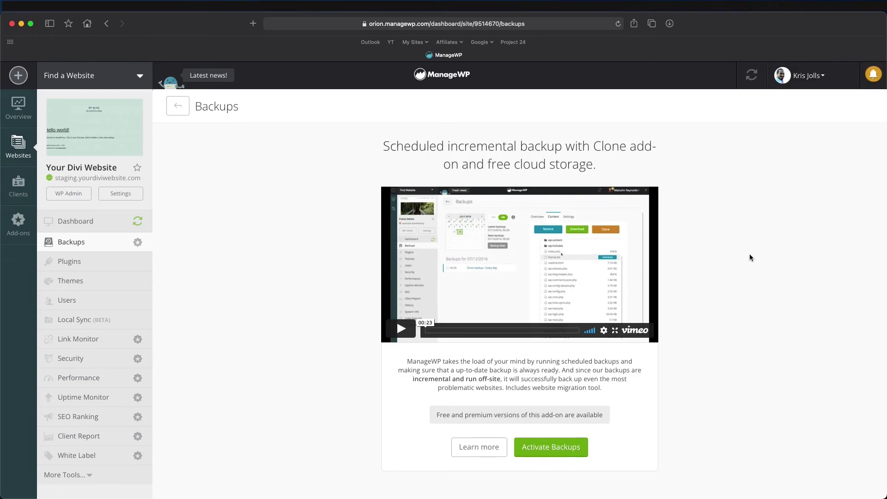
pyautogui.click(533, 451)
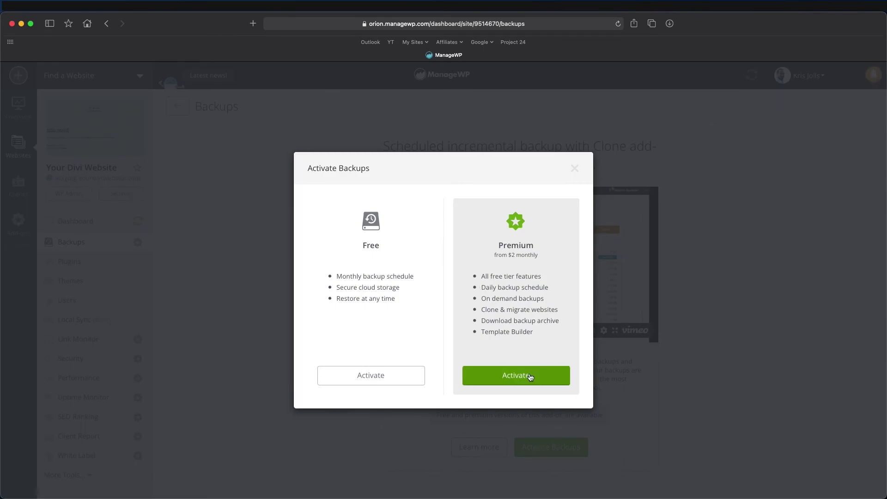
pyautogui.moveTo(480, 309); pyautogui.dragTo(528, 321)
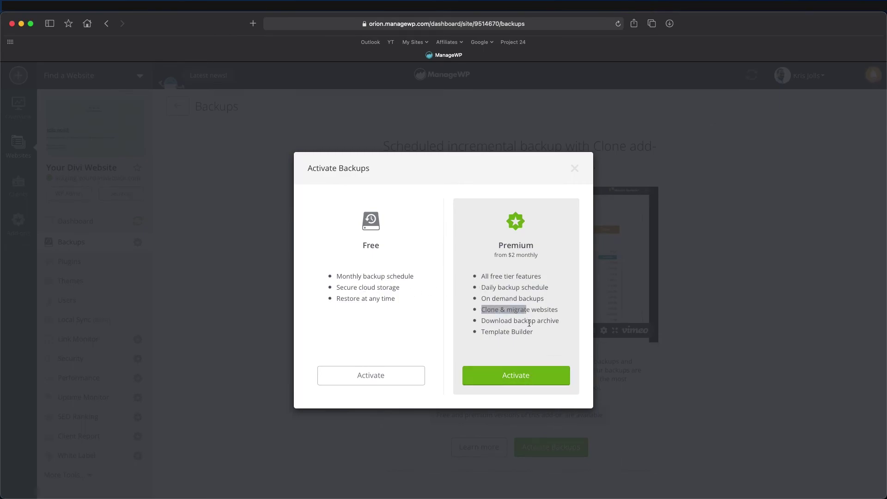
pyautogui.click(541, 377)
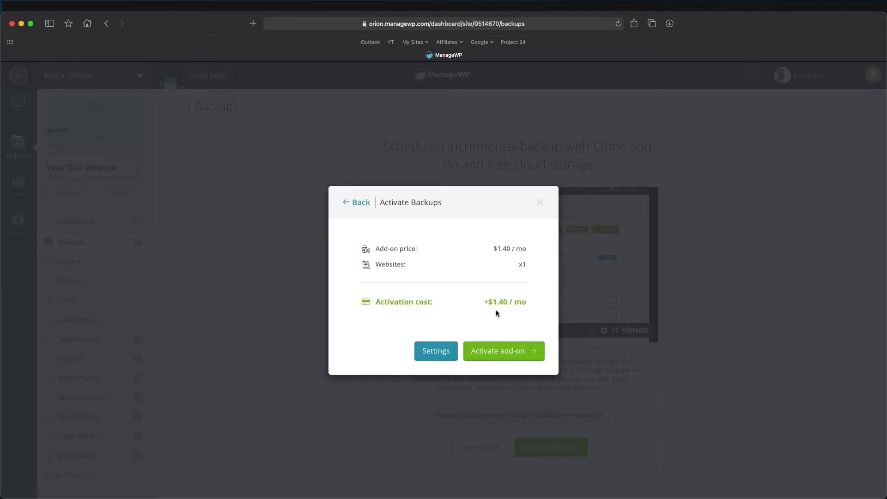
pyautogui.click(503, 351)
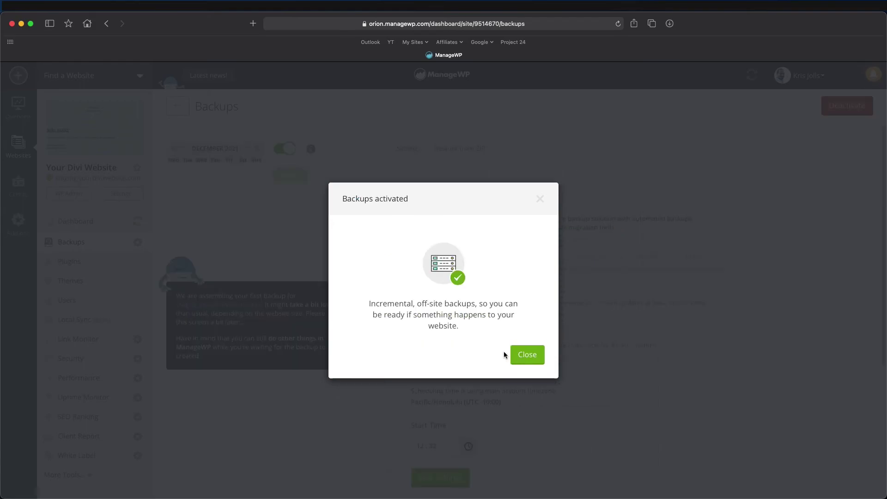
pyautogui.click(527, 355)
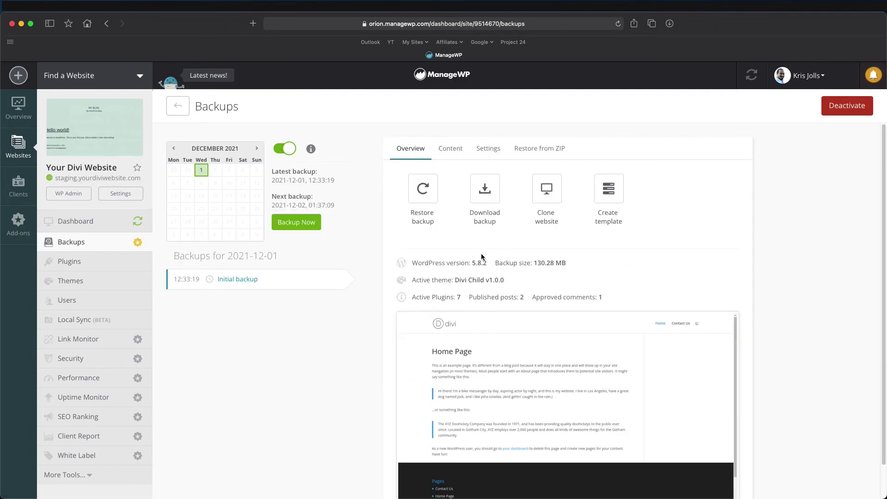
# Start a clone from the staging site's initial backup, with the existing ManageWP website yourdiviwebsite.com as destination
pyautogui.click(545, 203)
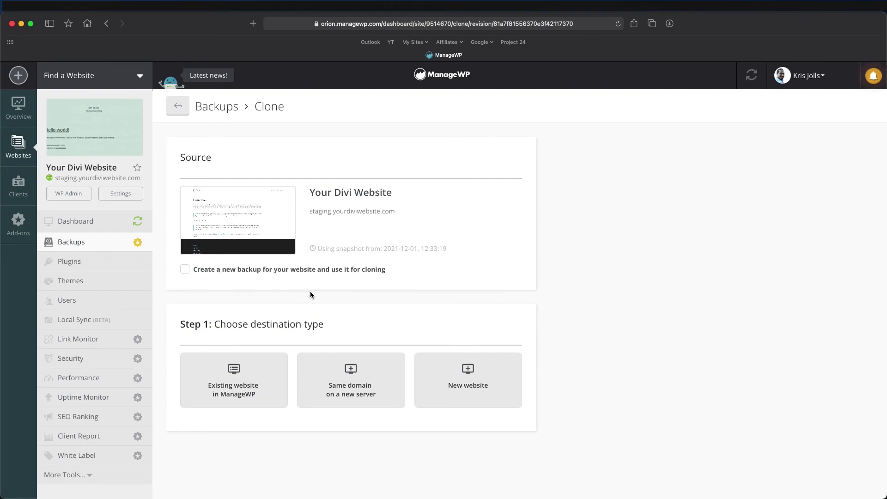
pyautogui.click(265, 375)
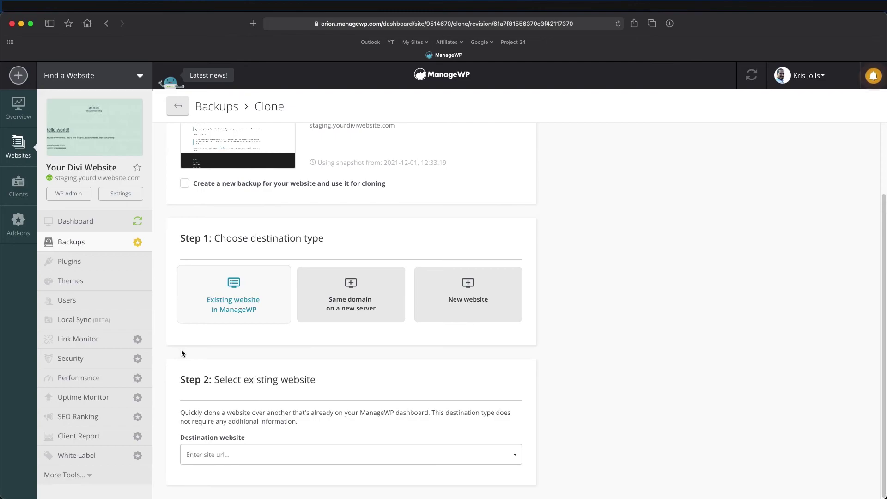
pyautogui.click(306, 453)
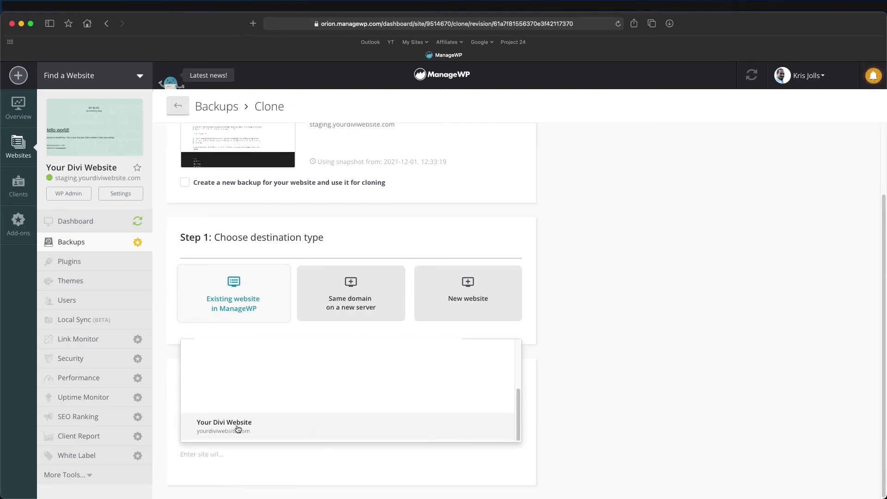
pyautogui.click(238, 428)
pyautogui.scroll(-3, 238, 428)
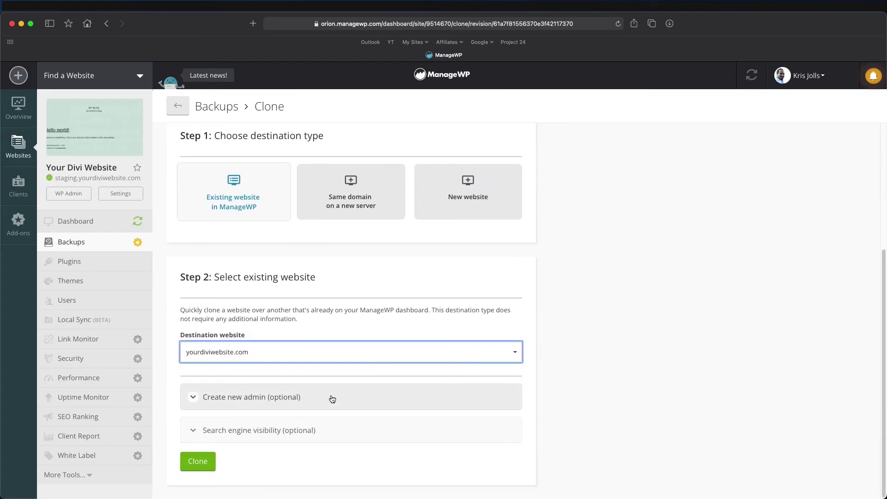
# Enable search engine visibility for the destination website and run the clone of staging over yourdiviwebsite.com
pyautogui.click(318, 430)
pyautogui.scroll(-3, 320, 430)
pyautogui.click(233, 400)
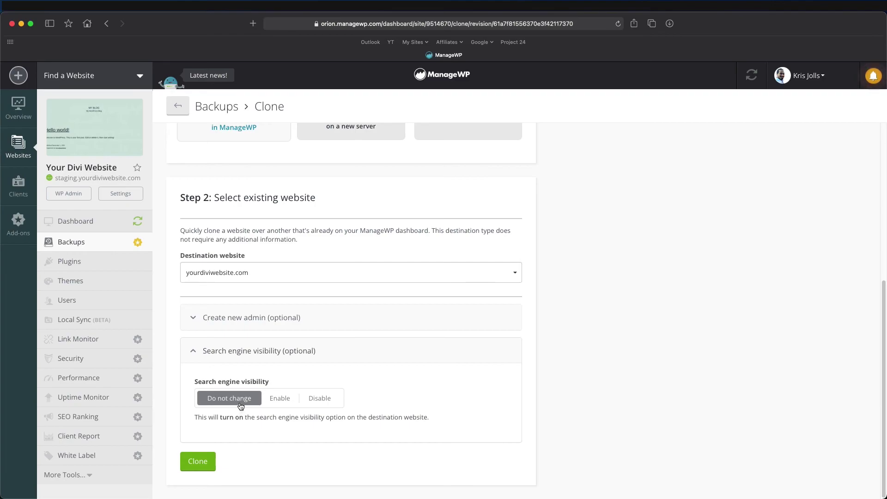
pyautogui.click(275, 400)
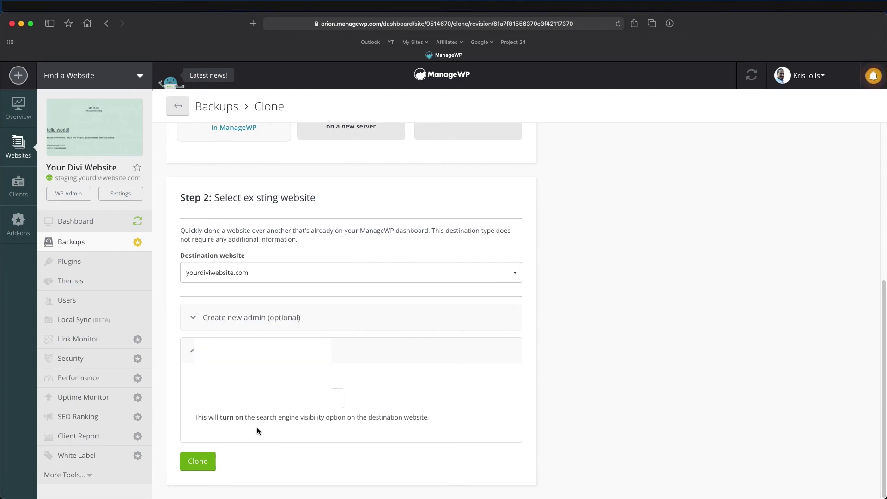
pyautogui.click(202, 462)
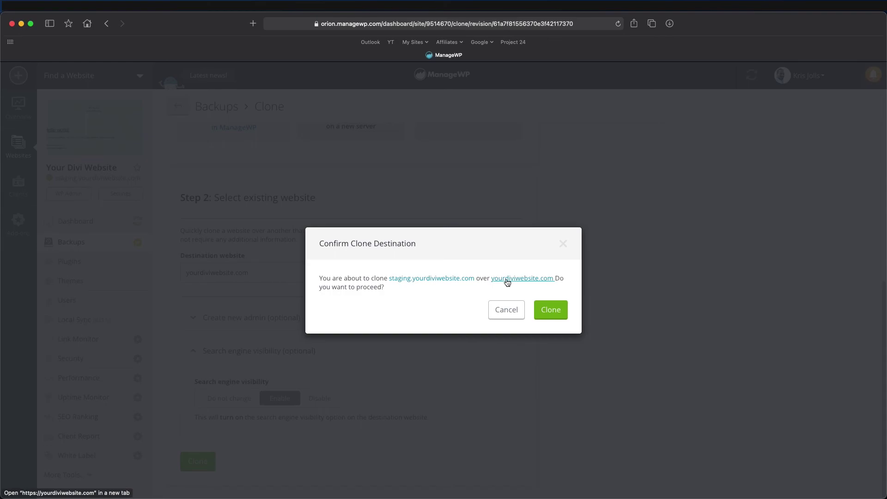
pyautogui.click(550, 311)
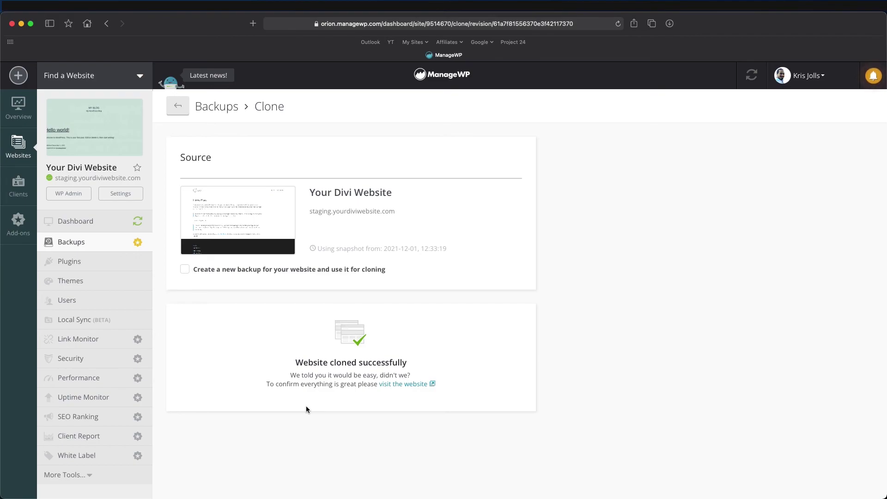
# Visit the cloned live website, check the posts list in its WordPress dashboard, and return to ManageWP
pyautogui.click(407, 388)
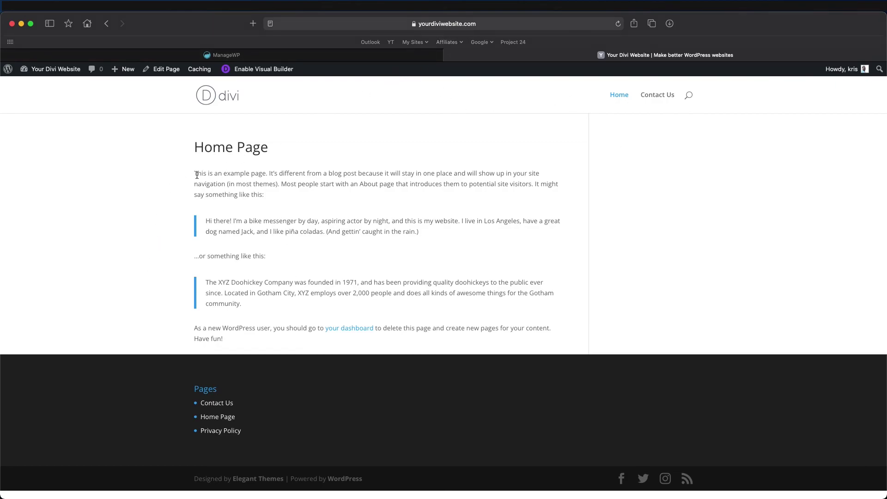
pyautogui.click(64, 69)
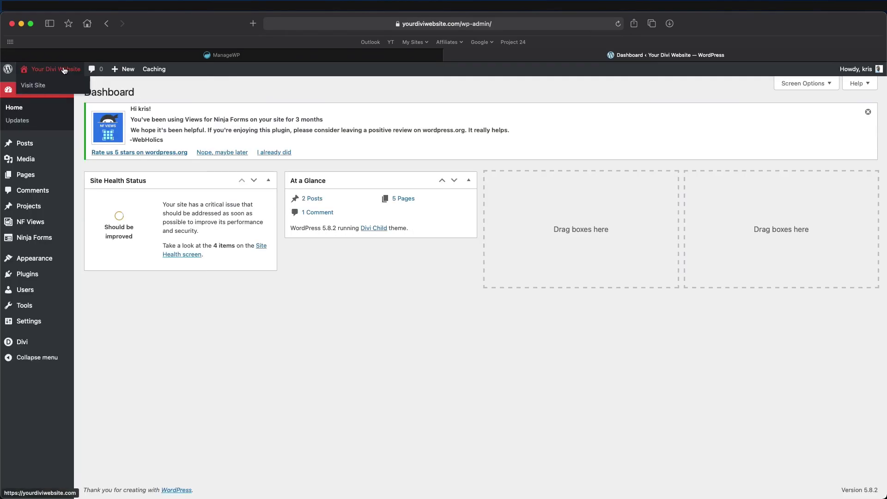
pyautogui.click(29, 145)
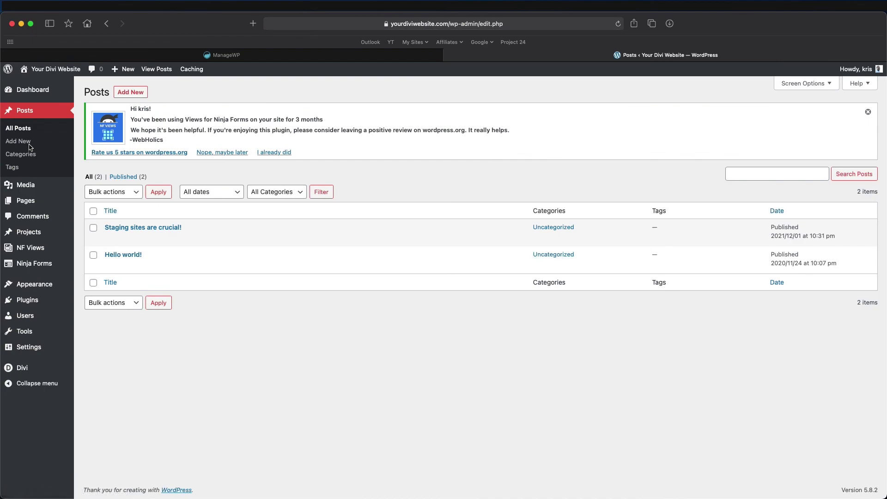
pyautogui.moveTo(174, 230)
pyautogui.click(327, 56)
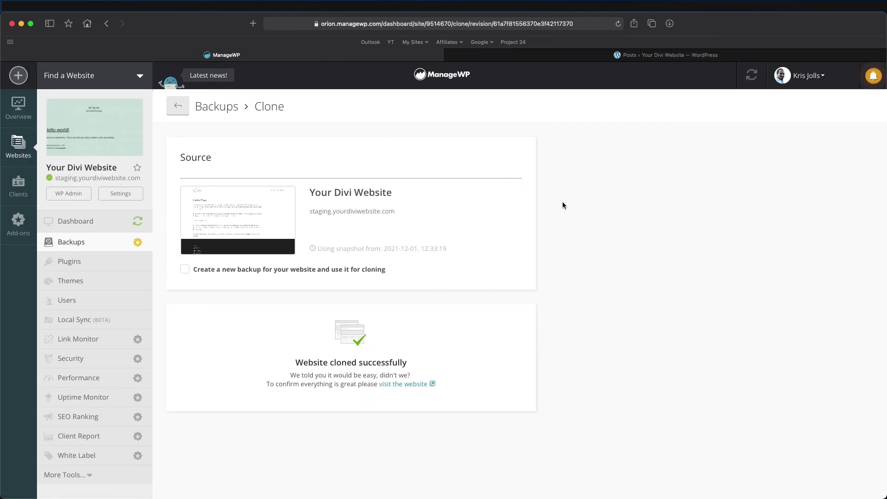